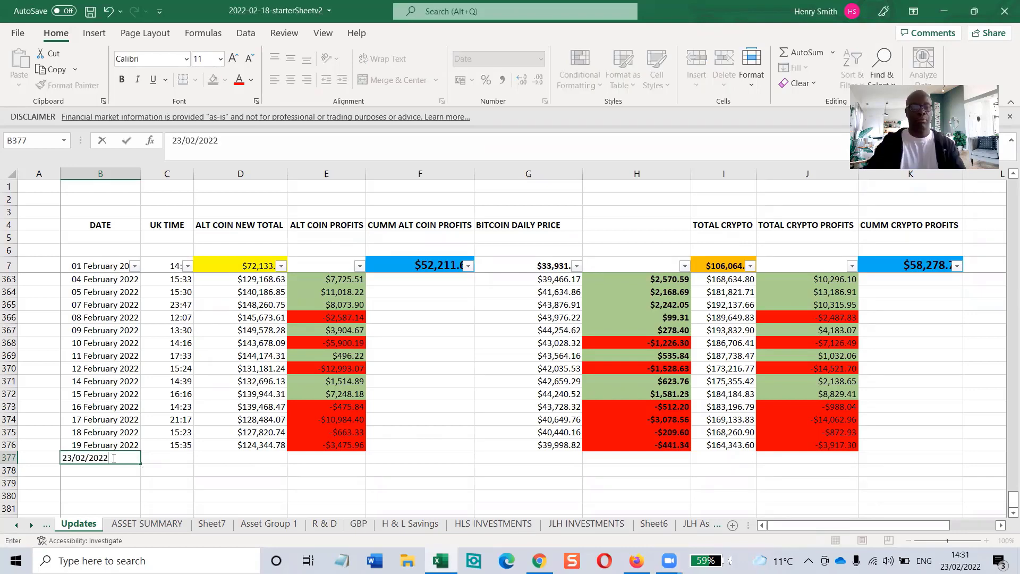
- Enter 23/02/2022 as the date in cell B377
{"action": "key", "text": "Return"}
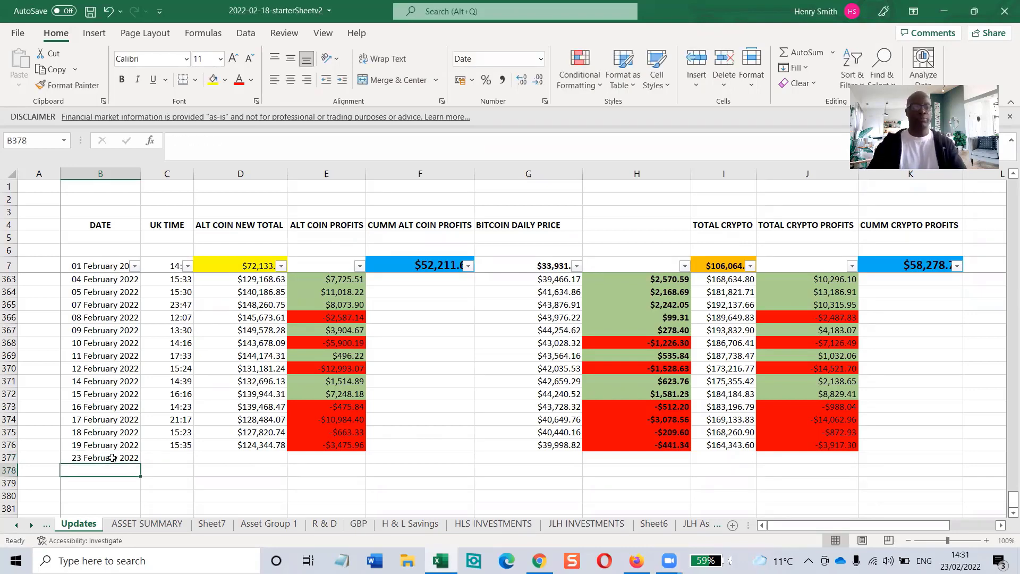
- Examine the total portfolio, Bitcoin and alt coin figures in dollars, pounds and percentages on the ASSET SUMMARY sheet
{"action": "left_click", "coordinate": [159, 524]}
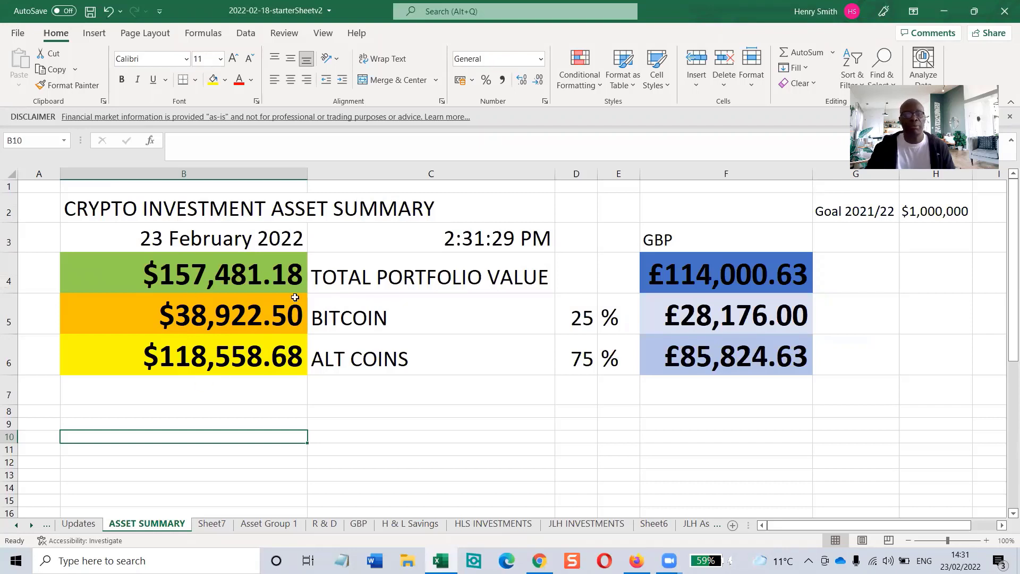
{"action": "left_click", "coordinate": [8, 322]}
{"action": "left_click", "coordinate": [8, 354]}
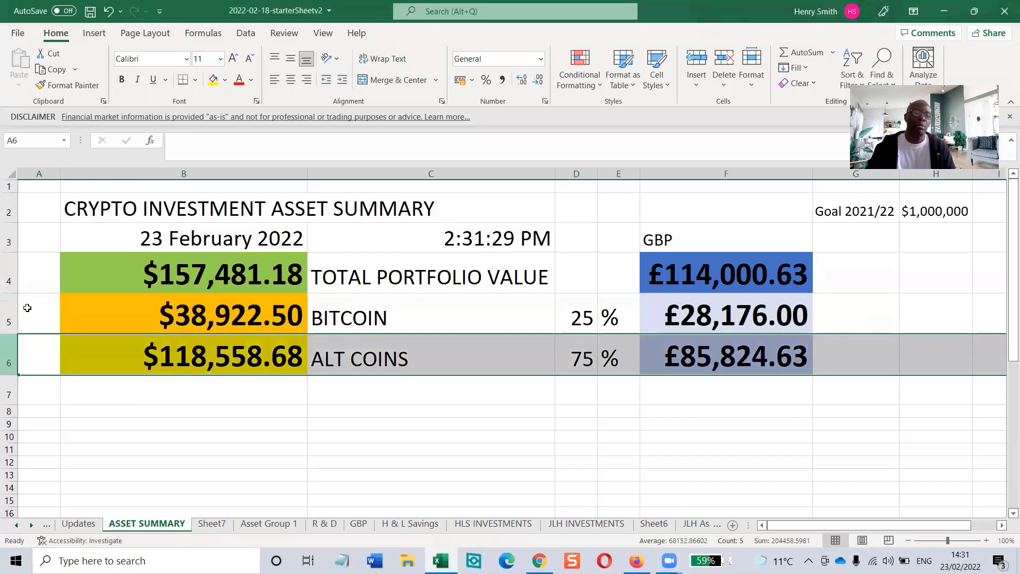
{"action": "left_click", "coordinate": [9, 272]}
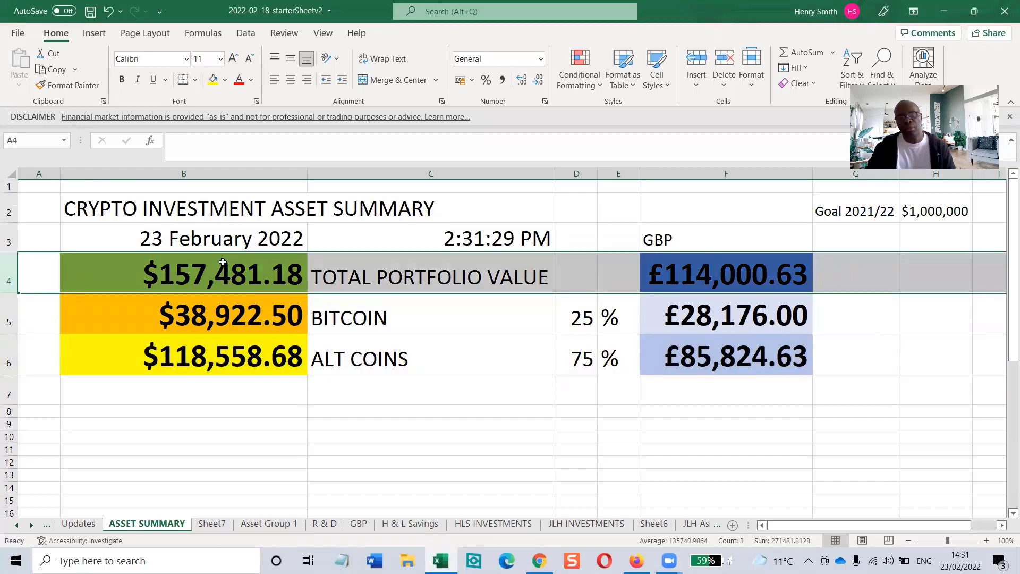
{"action": "left_click_drag", "start_coordinate": [222, 262], "coordinate": [223, 355]}
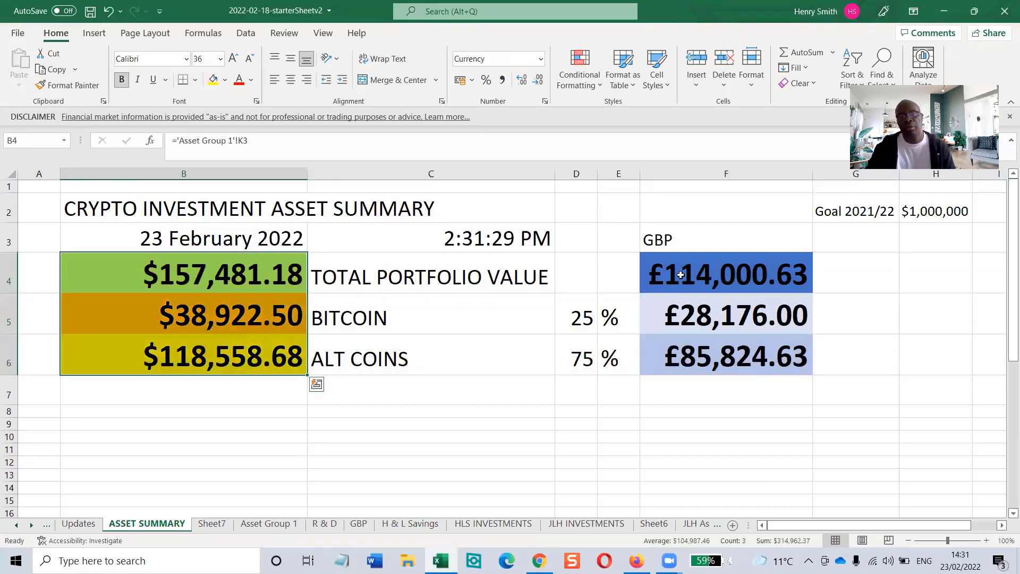
{"action": "left_click_drag", "start_coordinate": [681, 275], "coordinate": [686, 358]}
{"action": "left_click_drag", "start_coordinate": [579, 313], "coordinate": [579, 350]}
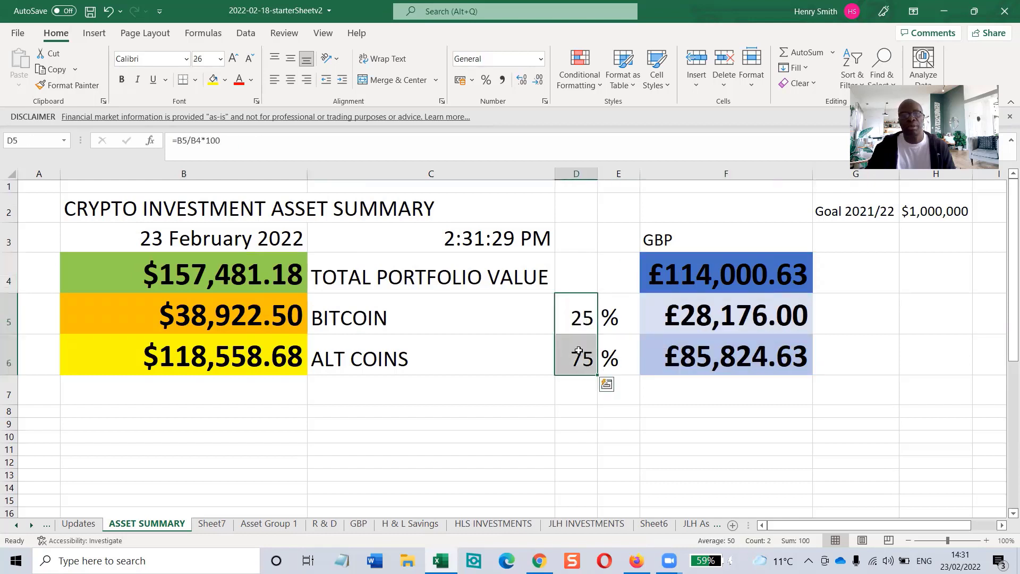
{"action": "left_click", "coordinate": [169, 365]}
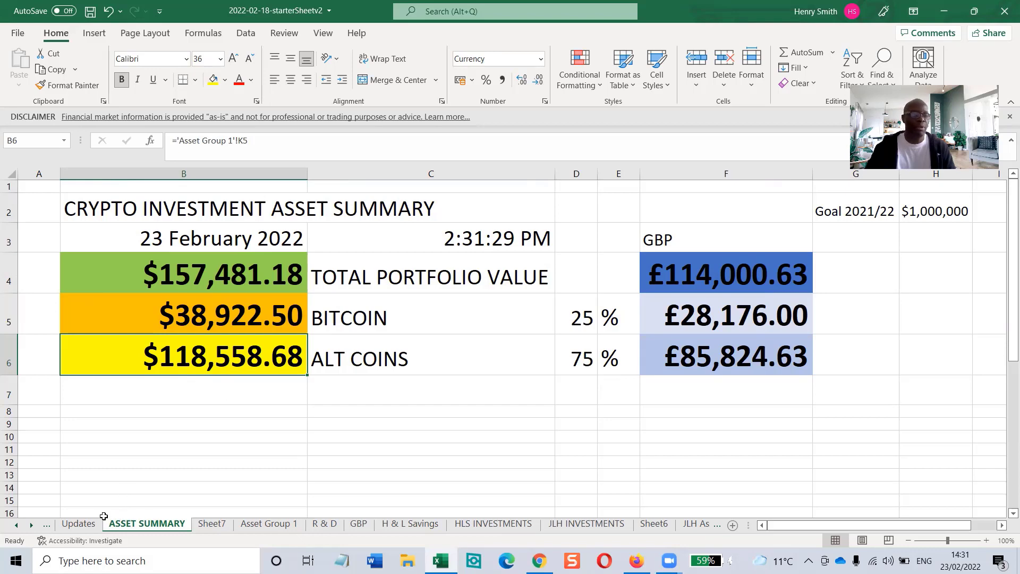
- On the Updates sheet, enter the current time in C377 and 188558.28 as the alt coin new total in D377
{"action": "left_click", "coordinate": [79, 524]}
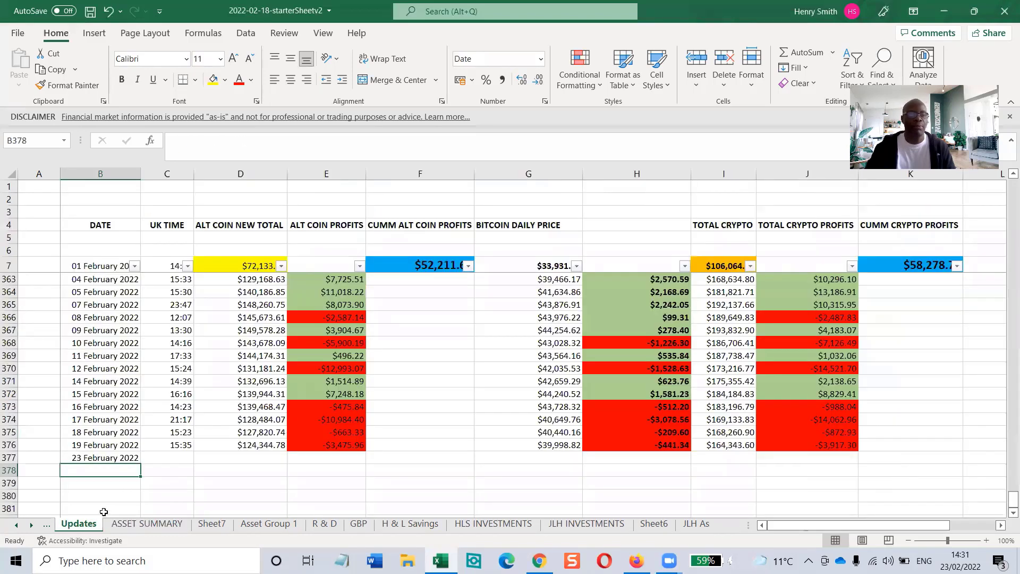
{"action": "left_click", "coordinate": [175, 455]}
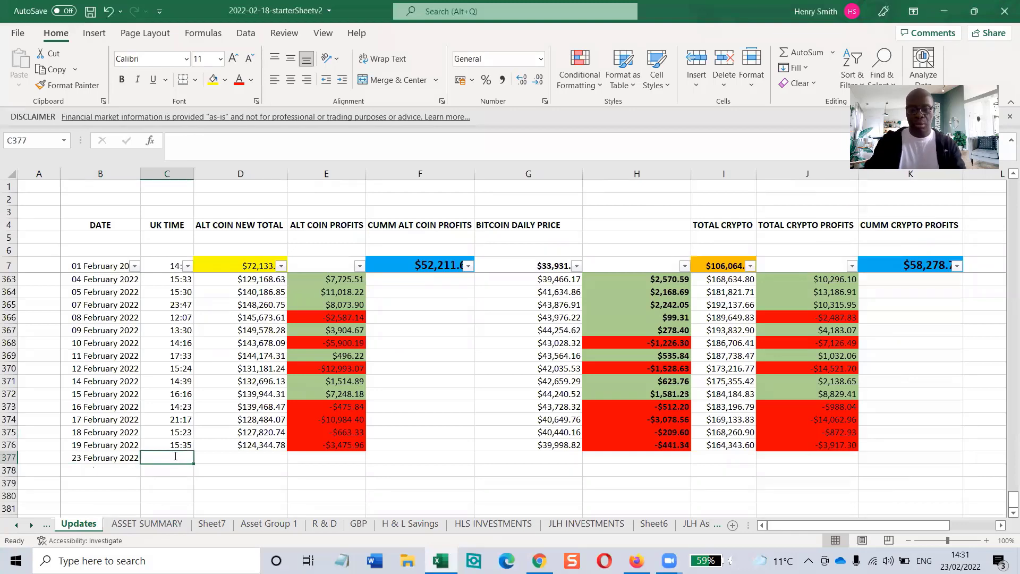
{"action": "key", "text": "ctrl+shift+semicolon"}
{"action": "key", "text": "Tab"}
{"action": "type", "text": "1"}
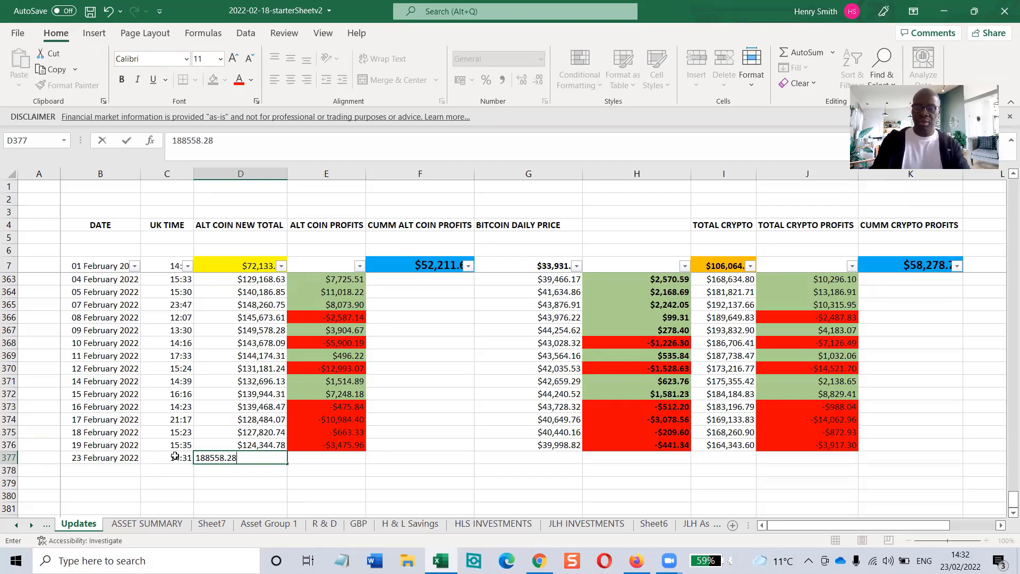
{"action": "key", "text": "Return"}
- Check the alt coin value on the ASSET SUMMARY sheet and correct D377 on the Updates sheet to 188558.68
{"action": "left_click", "coordinate": [154, 525]}
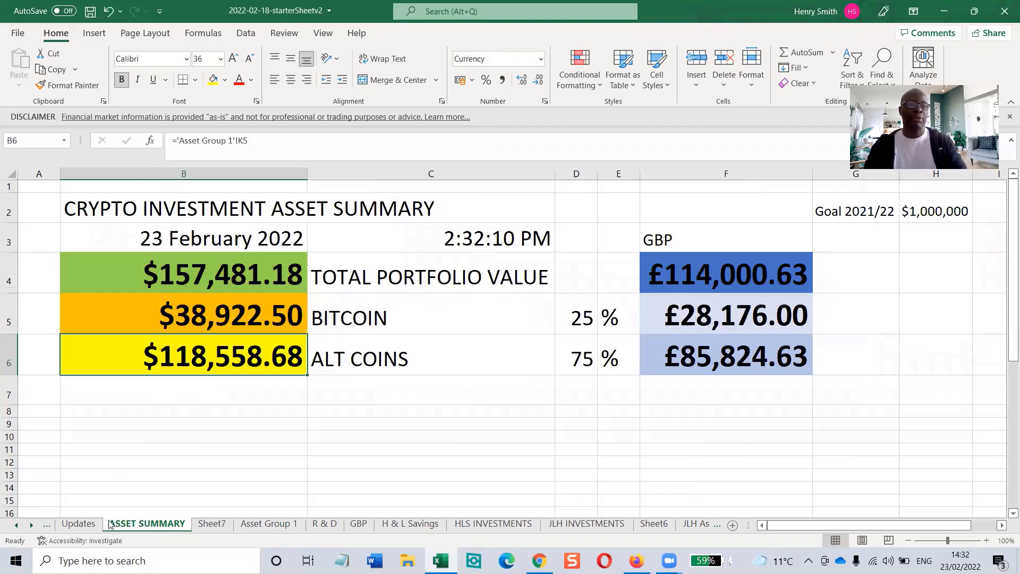
{"action": "left_click", "coordinate": [91, 526]}
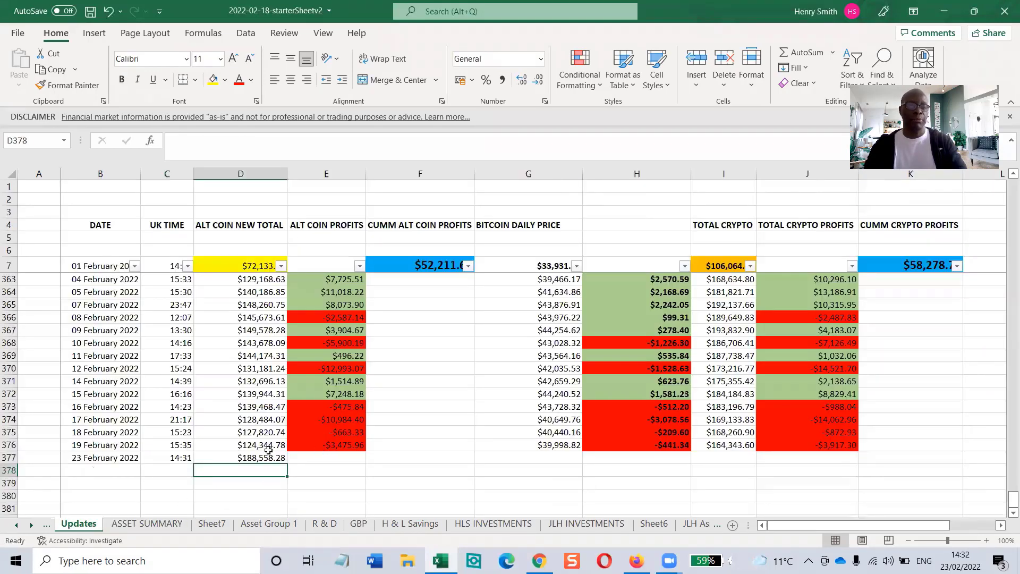
{"action": "left_click", "coordinate": [263, 460]}
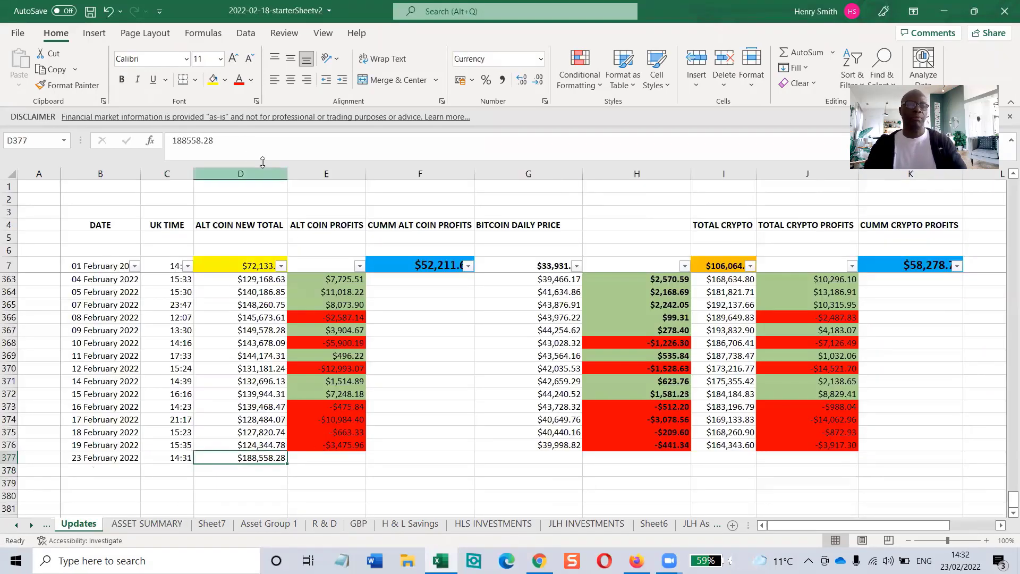
{"action": "left_click", "coordinate": [206, 140]}
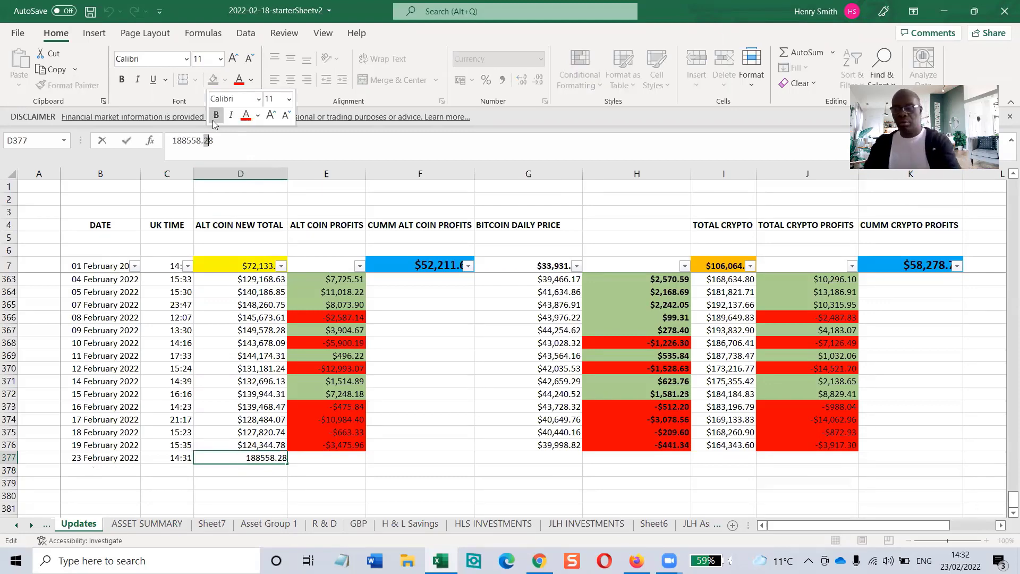
{"action": "key", "text": "BackSpace"}
{"action": "type", "text": "6"}
{"action": "left_click", "coordinate": [458, 456]}
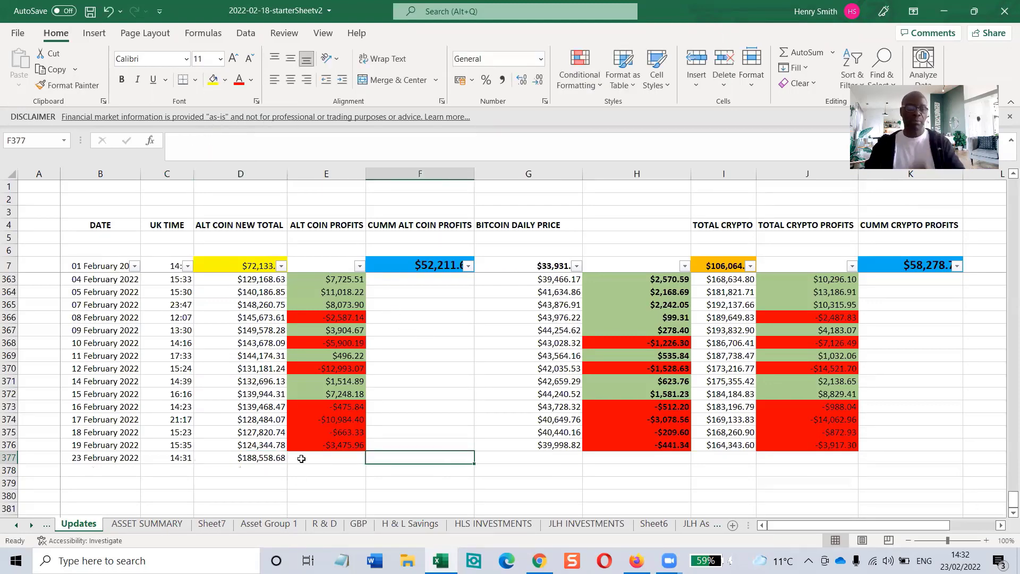
- Look up the total portfolio value on the ASSET SUMMARY sheet and enter 157481.11 as total crypto in I377 of Updates
{"action": "left_click", "coordinate": [327, 459]}
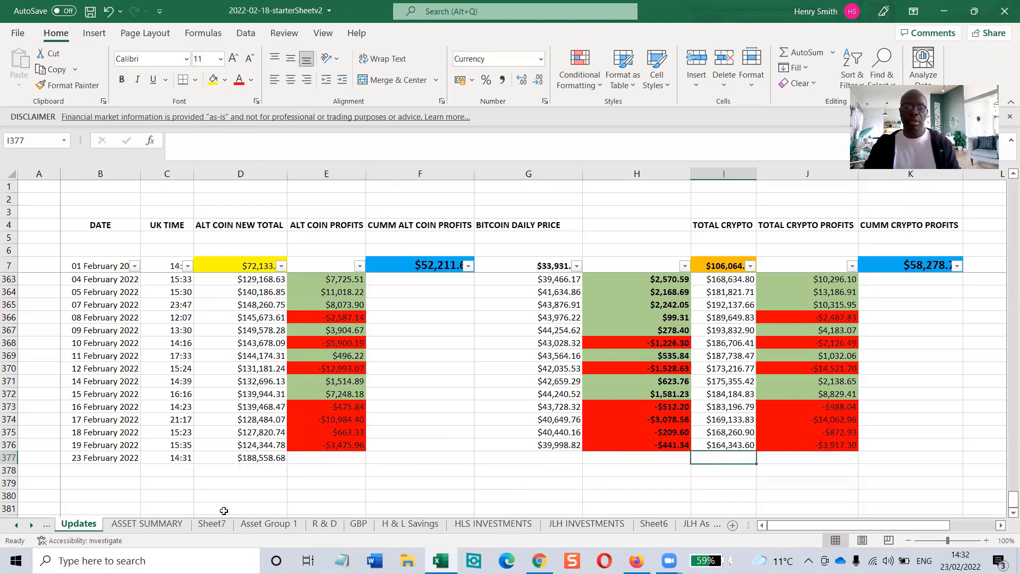
{"action": "left_click", "coordinate": [167, 524]}
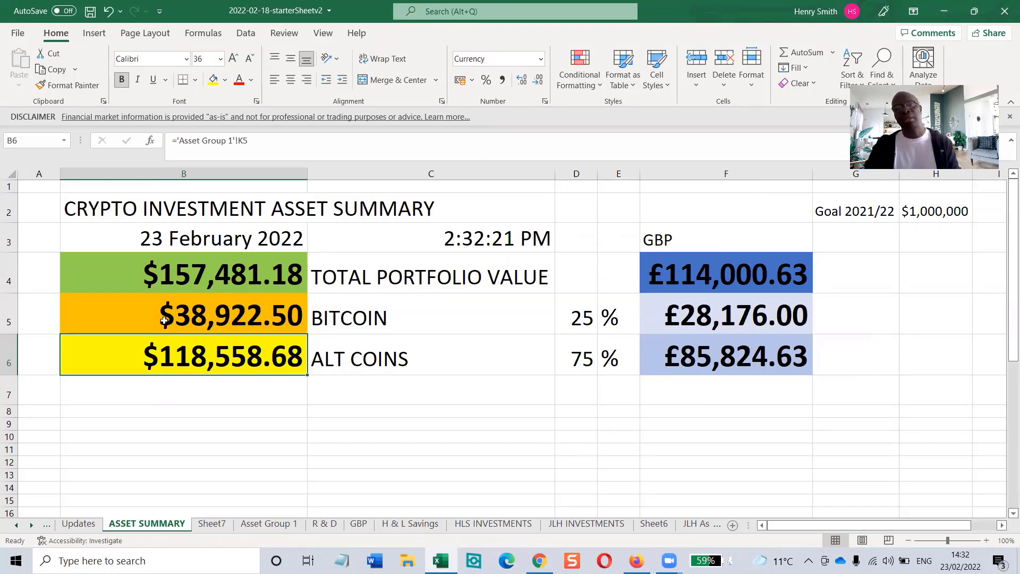
{"action": "left_click", "coordinate": [90, 525]}
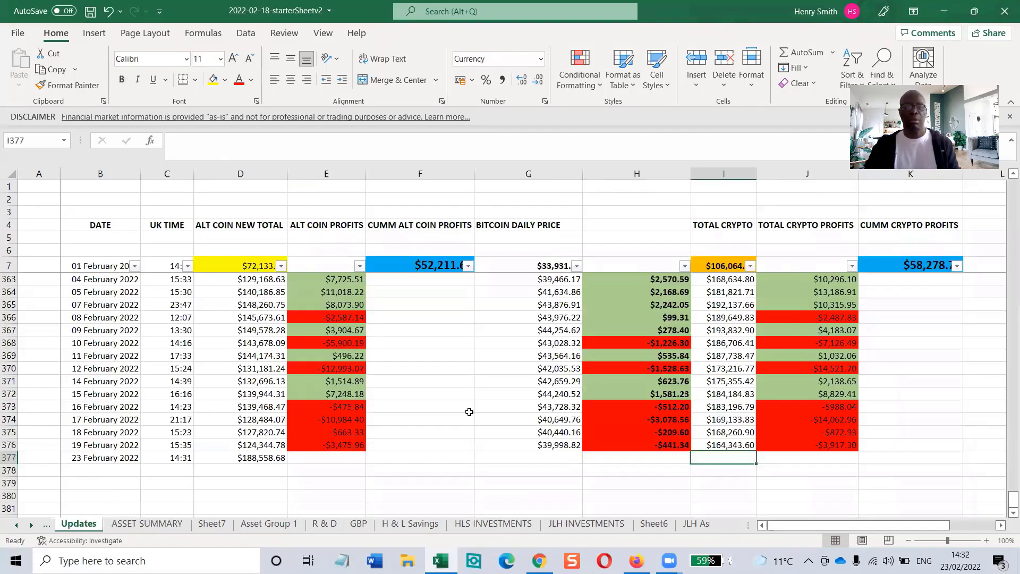
{"action": "type", "text": "157,"}
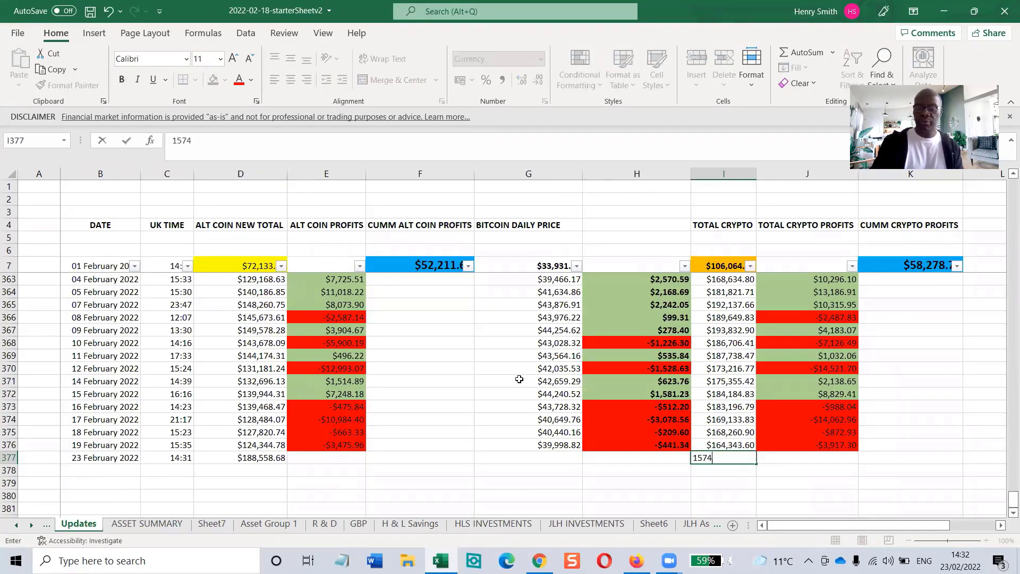
{"action": "type", "text": "481.11"}
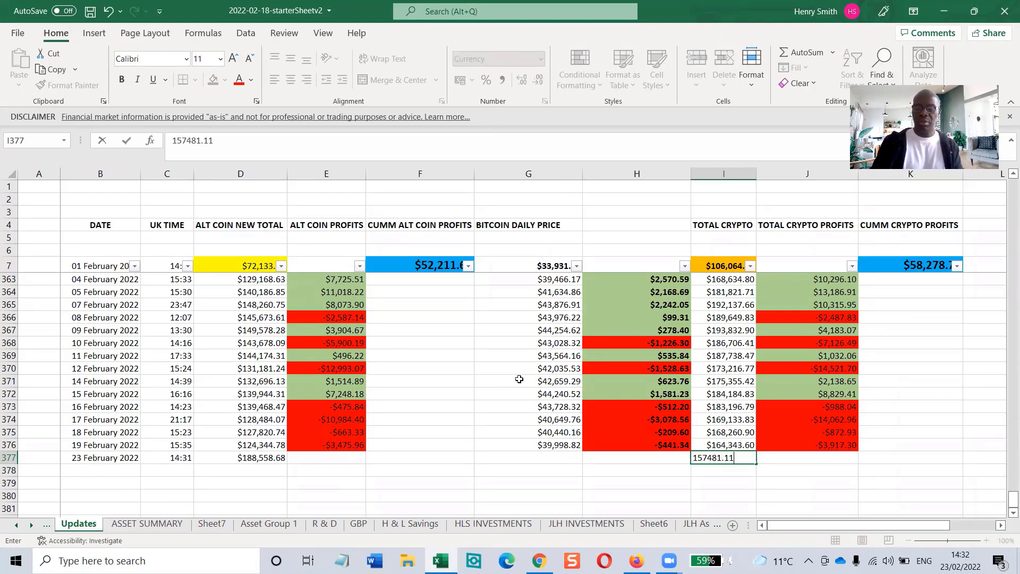
{"action": "key", "text": "Return"}
- Recheck the total portfolio value on the ASSET SUMMARY sheet and correct the total crypto in I377 to 157481.18
{"action": "left_click", "coordinate": [167, 526]}
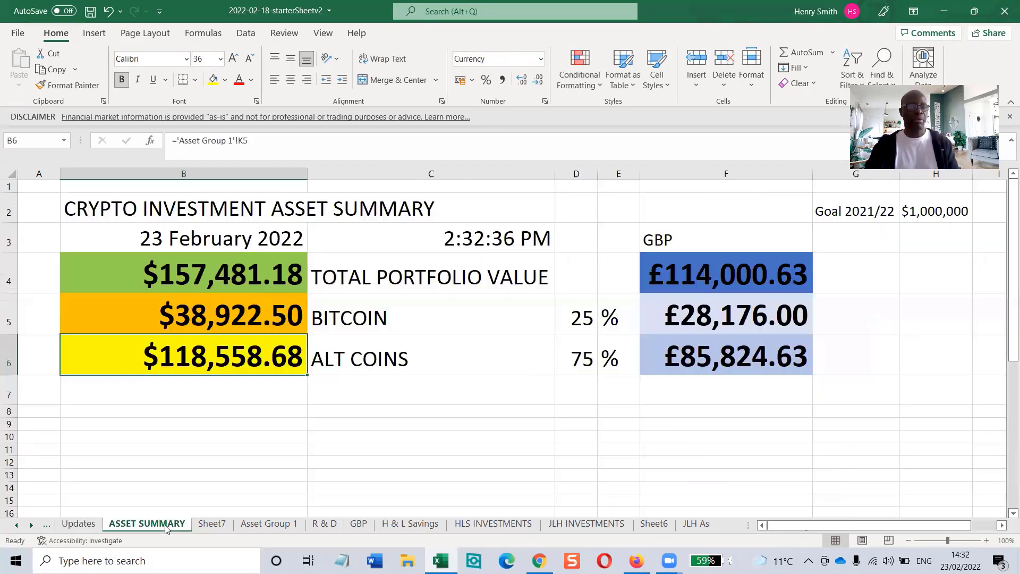
{"action": "left_click", "coordinate": [78, 524]}
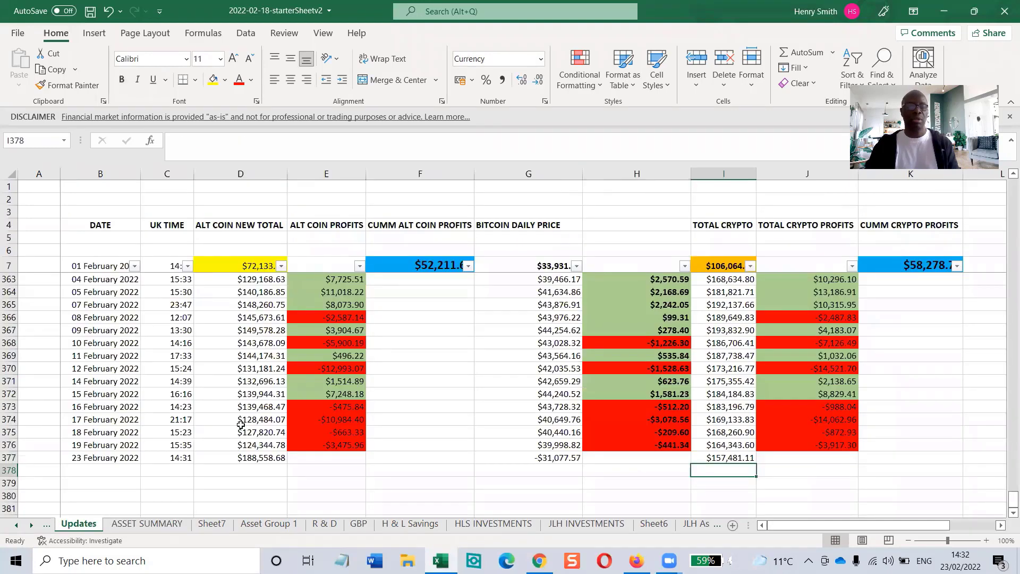
{"action": "left_click", "coordinate": [742, 457]}
{"action": "left_click", "coordinate": [222, 138]}
{"action": "key", "text": "BackSpace"}
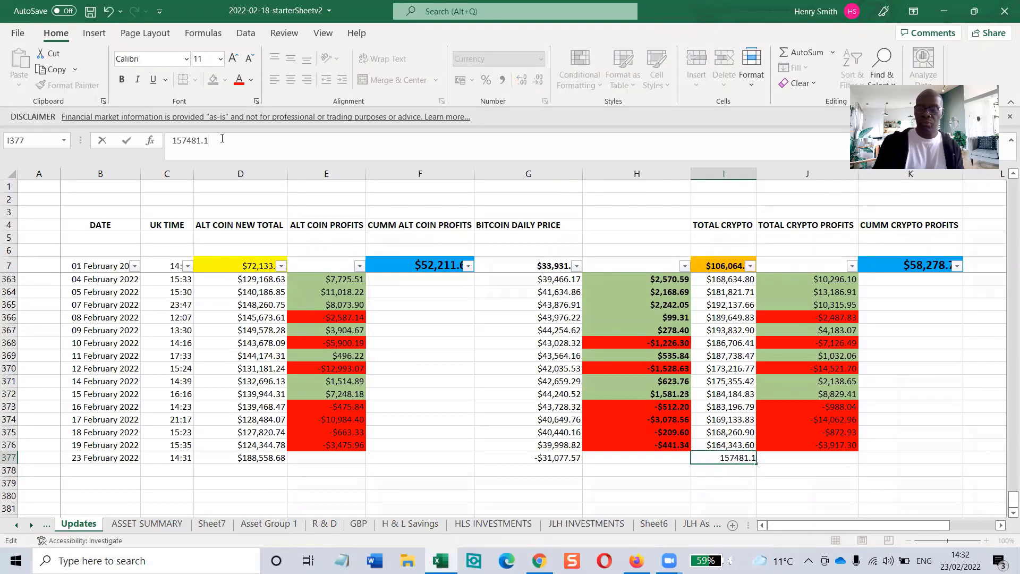
{"action": "type", "text": "8"}
{"action": "key", "text": "Return"}
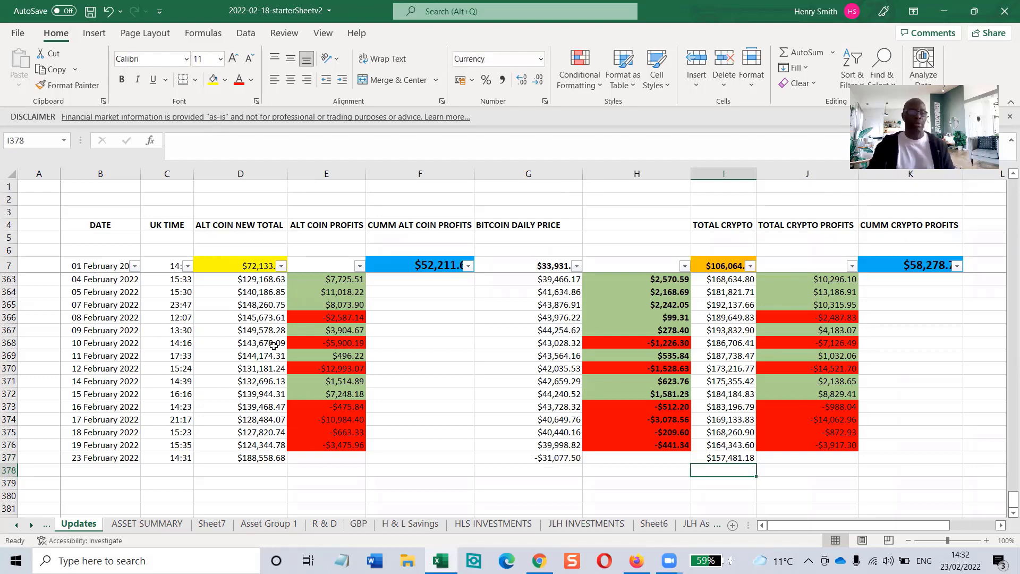
- Copy the alt coin profits formula from E376 down into E377
{"action": "left_click", "coordinate": [334, 457]}
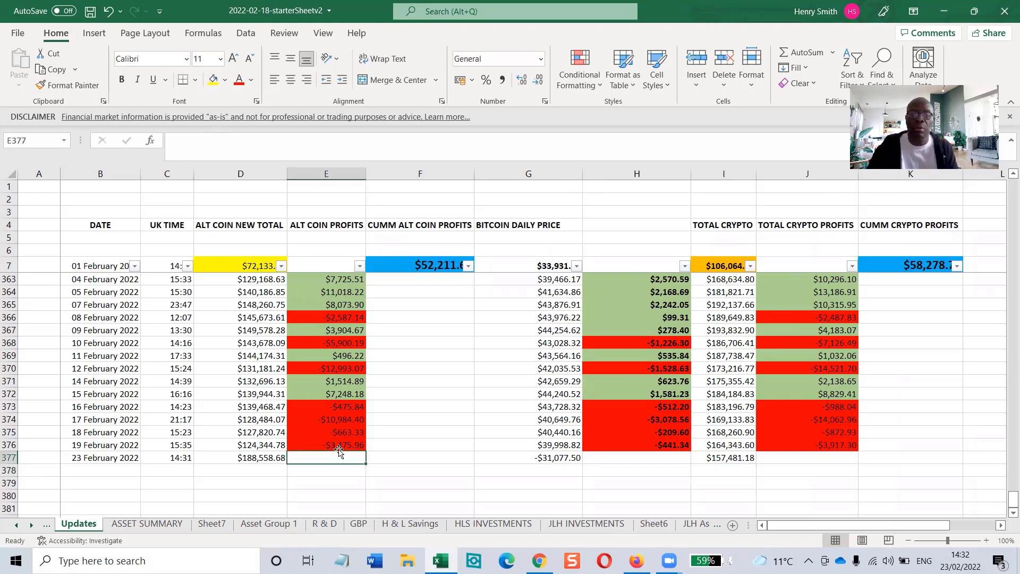
{"action": "left_click", "coordinate": [340, 448]}
{"action": "left_click_drag", "start_coordinate": [365, 451], "coordinate": [364, 463]}
{"action": "left_click", "coordinate": [408, 483]}
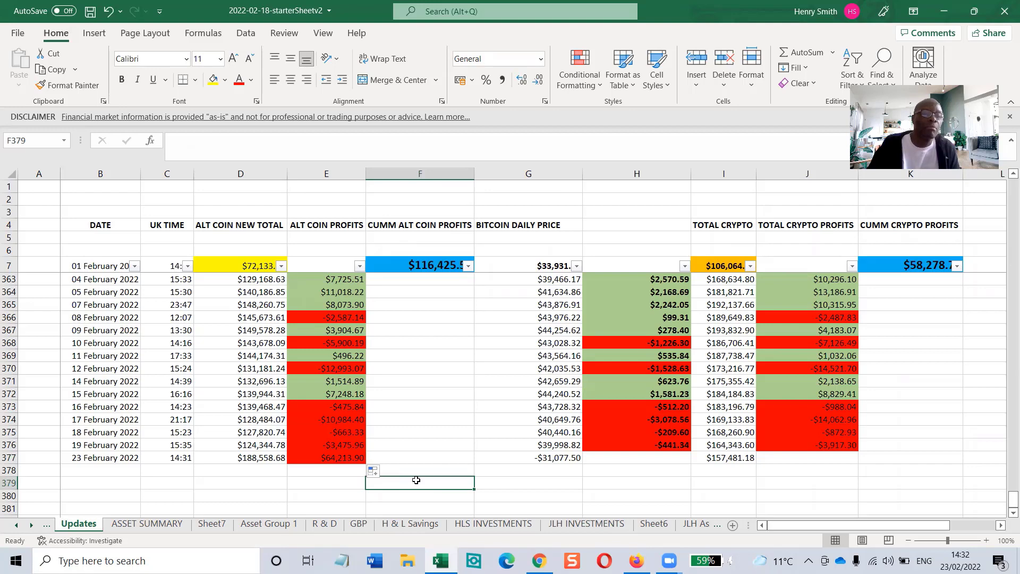
- Change the fill of the alt coin profits cell E377 to the green used for the profit rows
{"action": "left_click", "coordinate": [334, 459]}
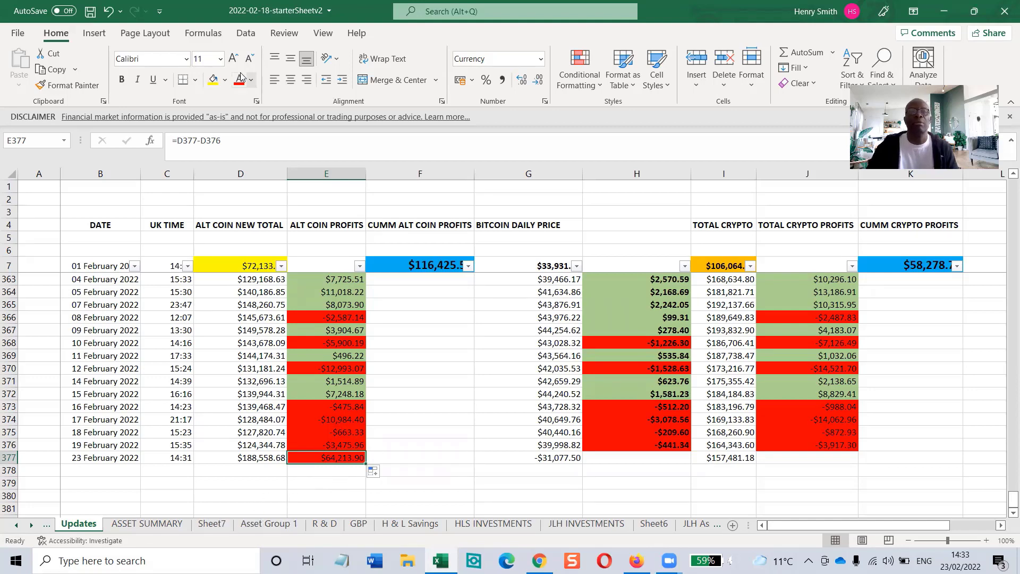
{"action": "left_click", "coordinate": [225, 80]}
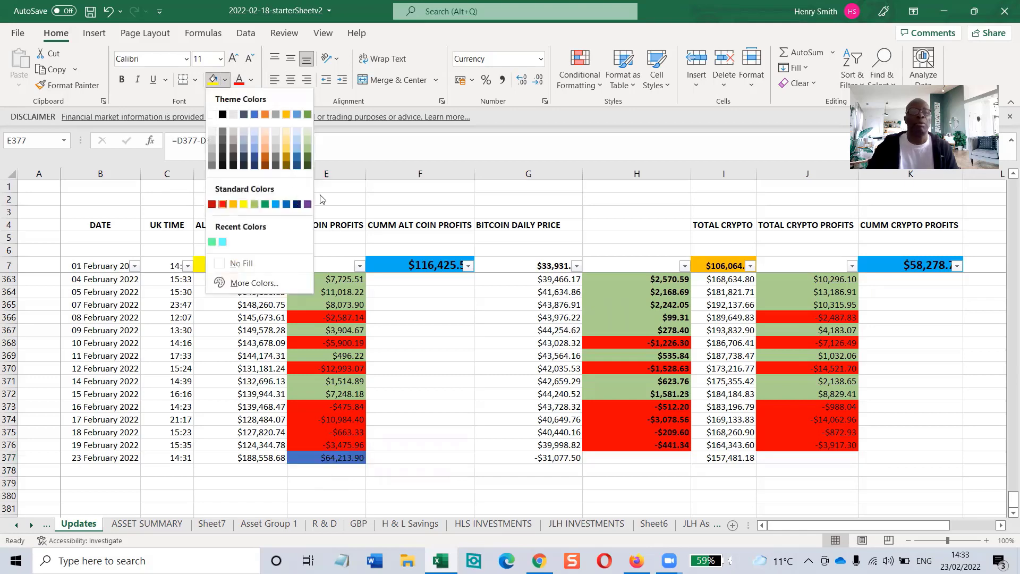
{"action": "left_click", "coordinate": [308, 149]}
{"action": "left_click", "coordinate": [420, 471]}
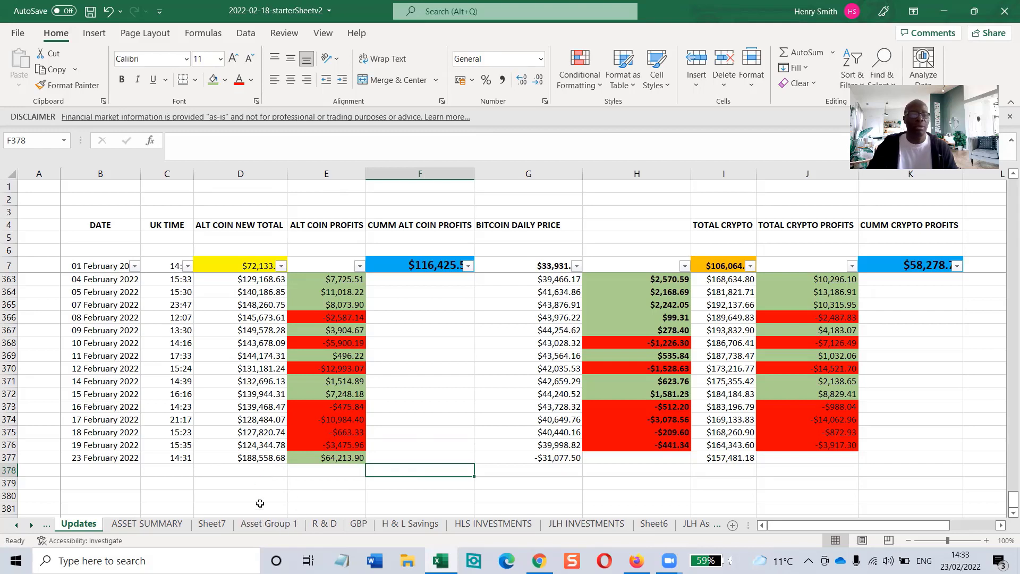
- Recheck the alt coin value on the ASSET SUMMARY sheet and correct the alt coin new total in D377 to 118558.68
{"action": "left_click", "coordinate": [154, 524]}
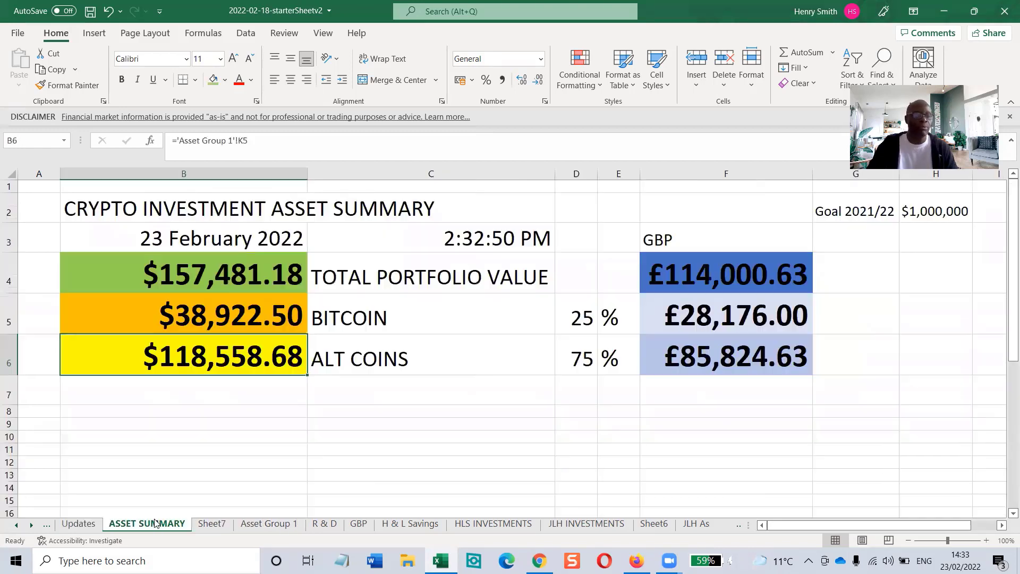
{"action": "left_click", "coordinate": [83, 525]}
{"action": "left_click", "coordinate": [254, 458]}
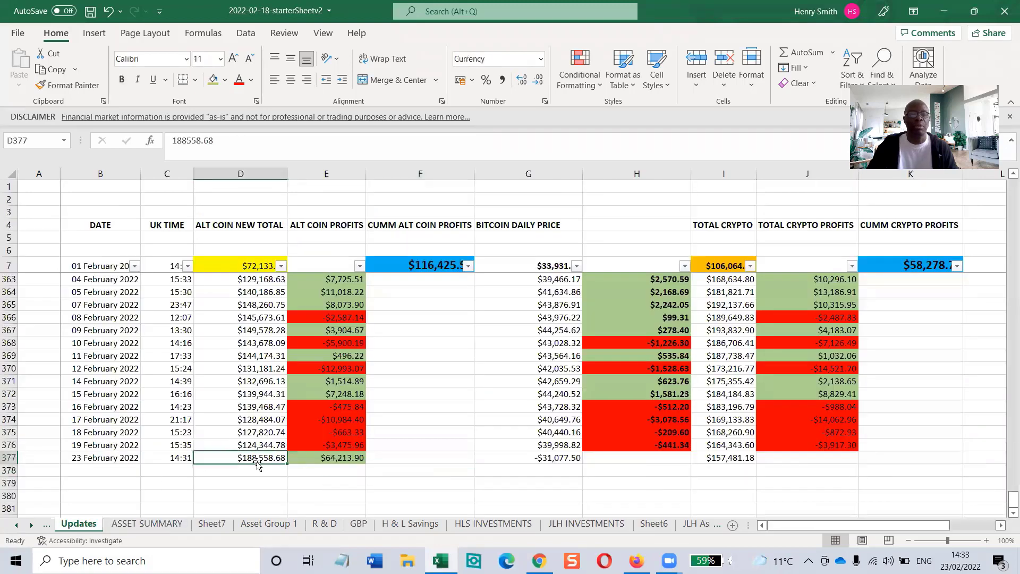
{"action": "left_click", "coordinate": [184, 140]}
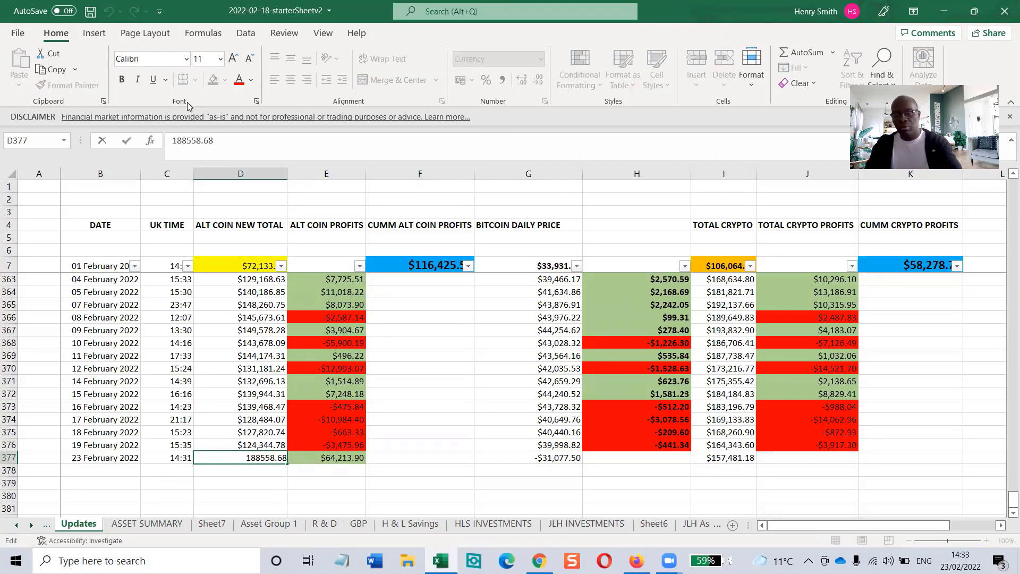
{"action": "key", "text": "BackSpace"}
{"action": "type", "text": "1"}
{"action": "key", "text": "Return"}
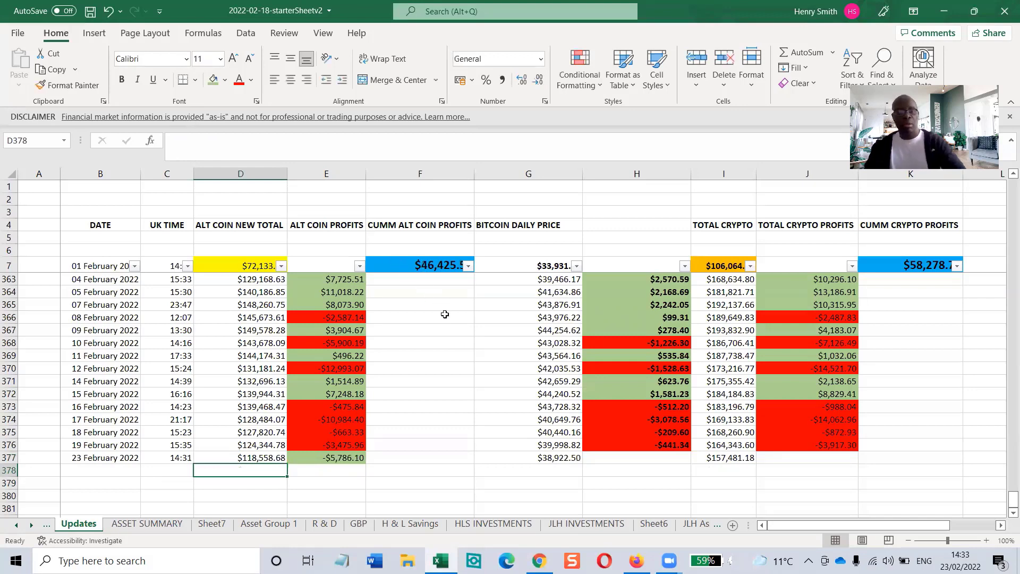
- Change the fill of the alt coin profits cell E377 to the red used for the loss rows
{"action": "left_click", "coordinate": [351, 453]}
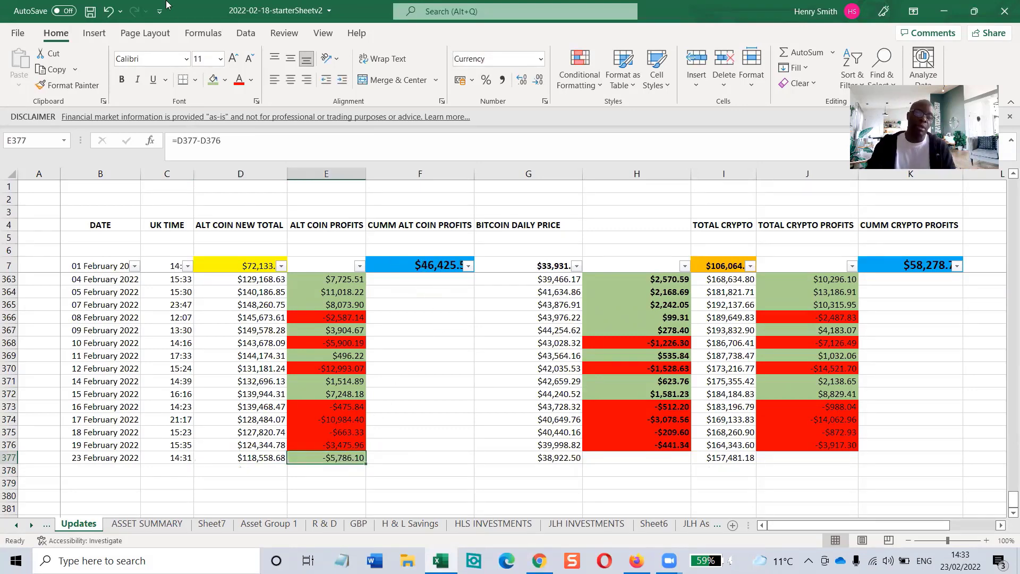
{"action": "left_click", "coordinate": [225, 81]}
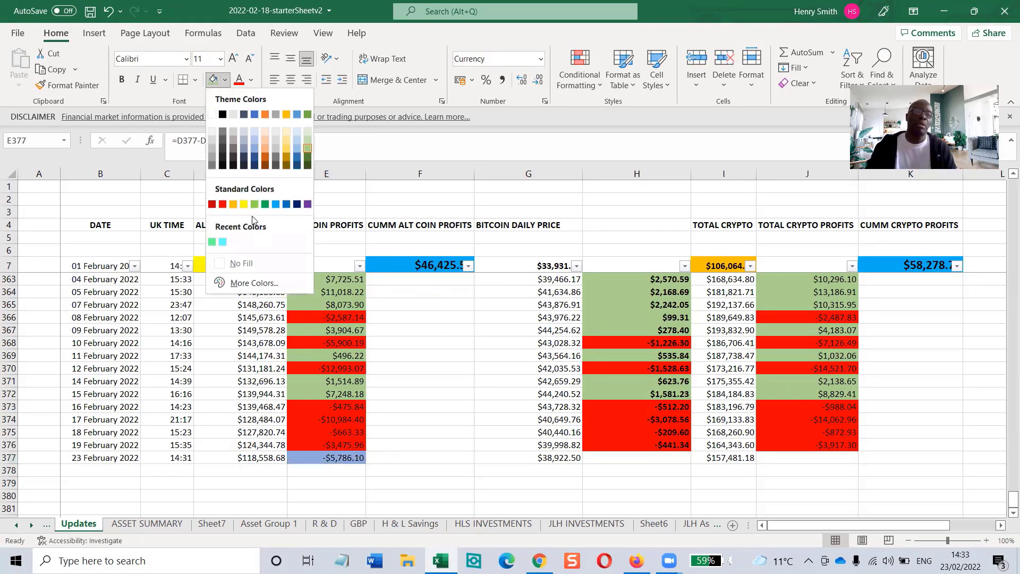
{"action": "left_click", "coordinate": [223, 205]}
{"action": "left_click", "coordinate": [412, 405]}
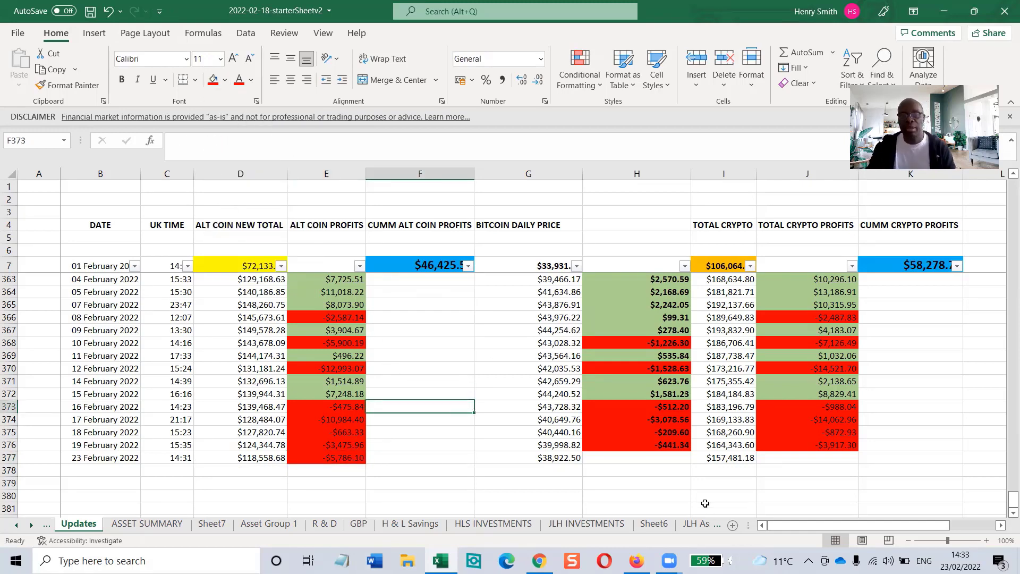
- Copy the total crypto profits formula from J376 down into J377 and the Bitcoin price change formula from H376 down into H377
{"action": "left_click", "coordinate": [837, 444]}
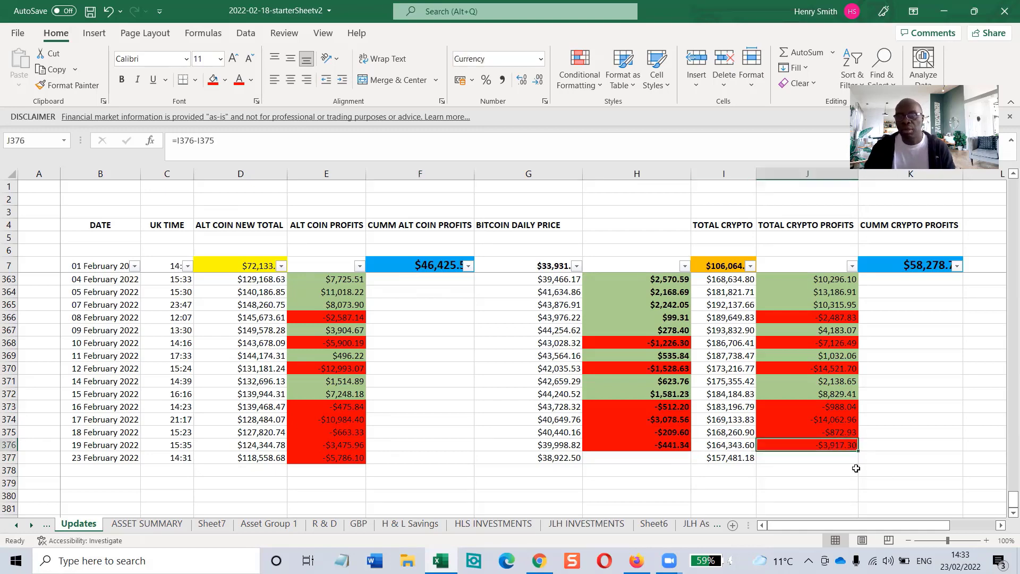
{"action": "left_click_drag", "start_coordinate": [861, 453], "coordinate": [860, 463]}
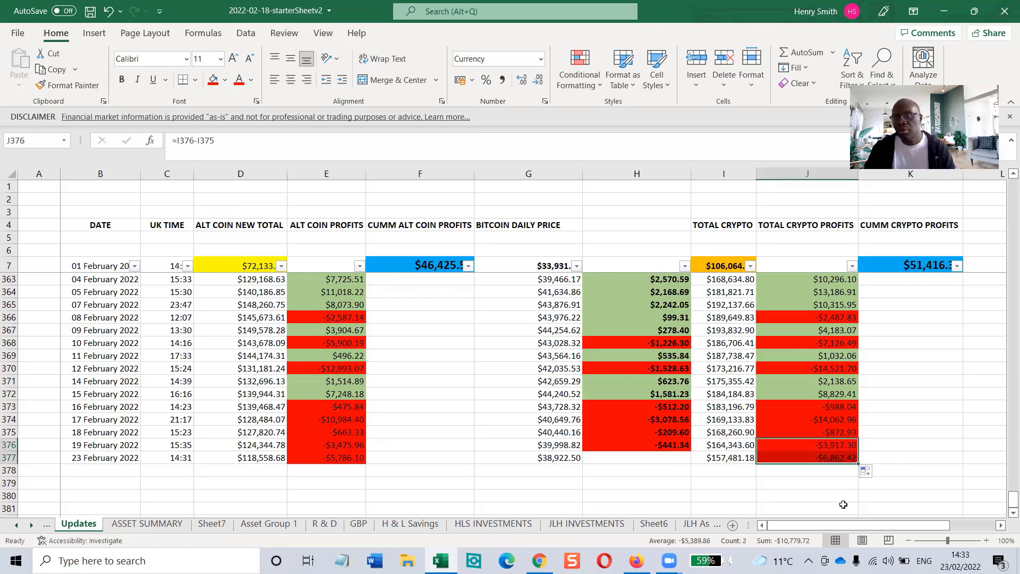
{"action": "left_click", "coordinate": [845, 489]}
{"action": "left_click", "coordinate": [667, 443]}
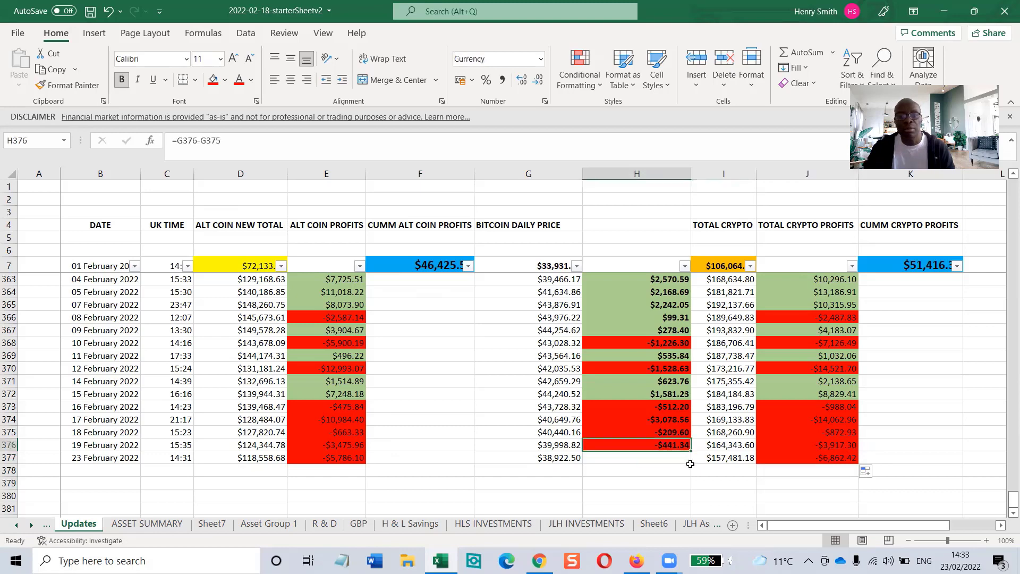
{"action": "left_click_drag", "start_coordinate": [690, 451], "coordinate": [685, 463]}
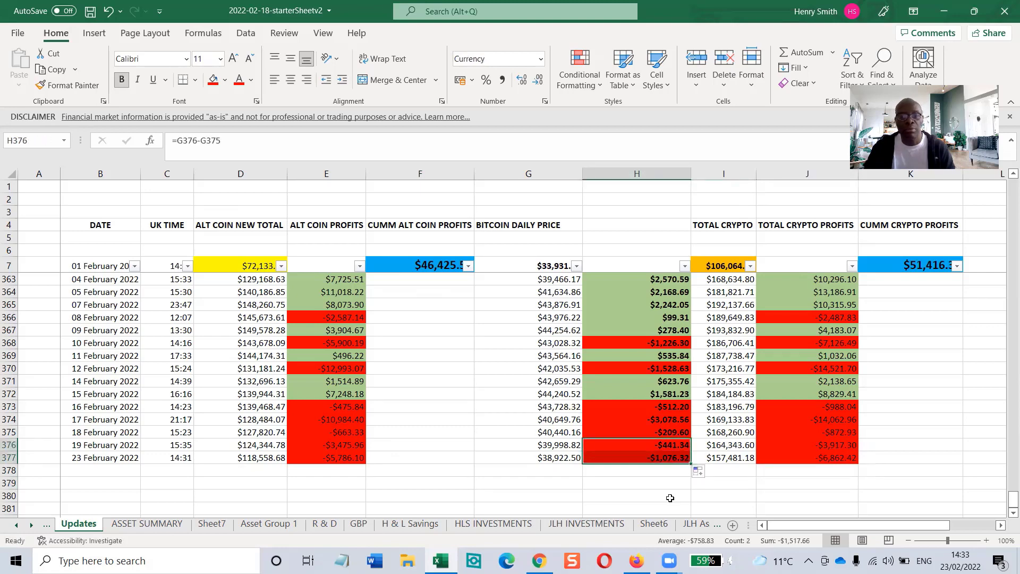
{"action": "left_click", "coordinate": [670, 485]}
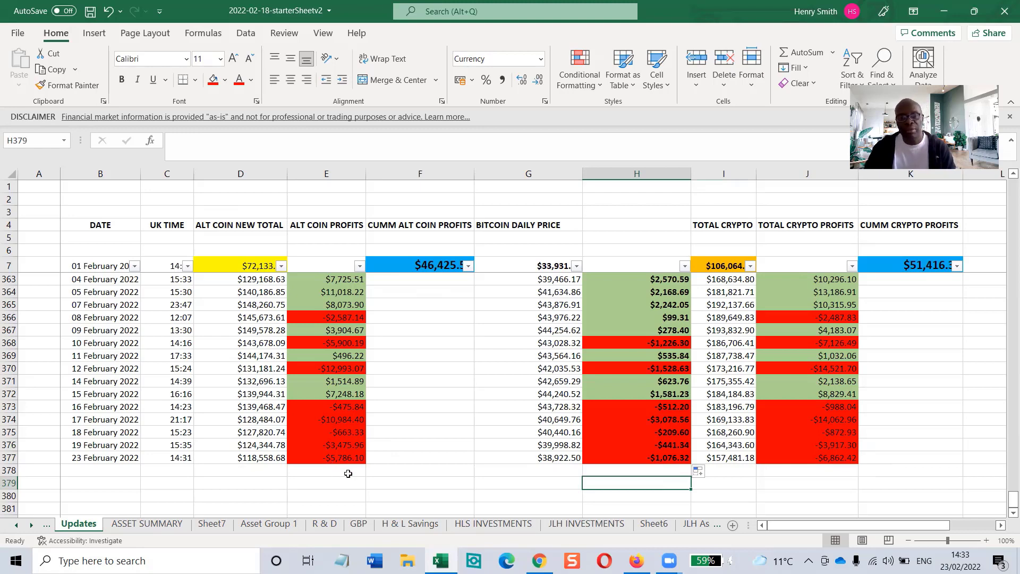
- Review the Bitcoin price change and total crypto profits for 23 February 2022 and save the workbook
{"action": "left_click", "coordinate": [620, 458]}
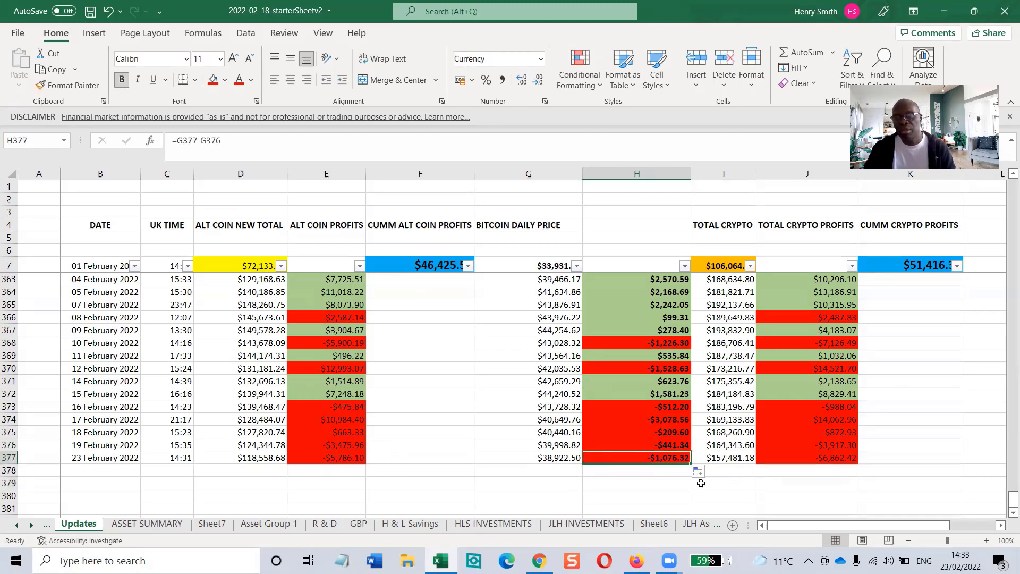
{"action": "left_click", "coordinate": [832, 459]}
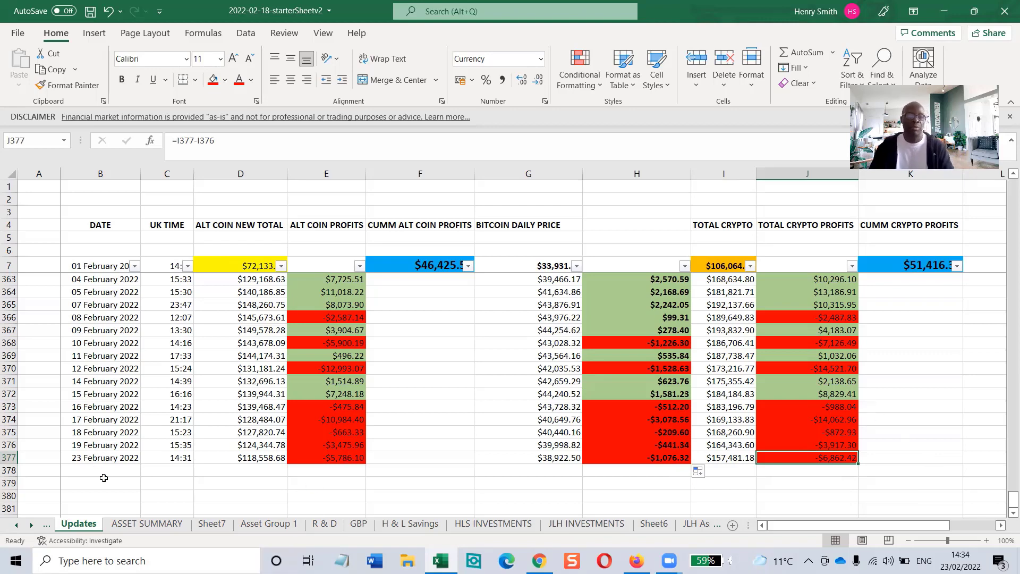
{"action": "left_click", "coordinate": [84, 472]}
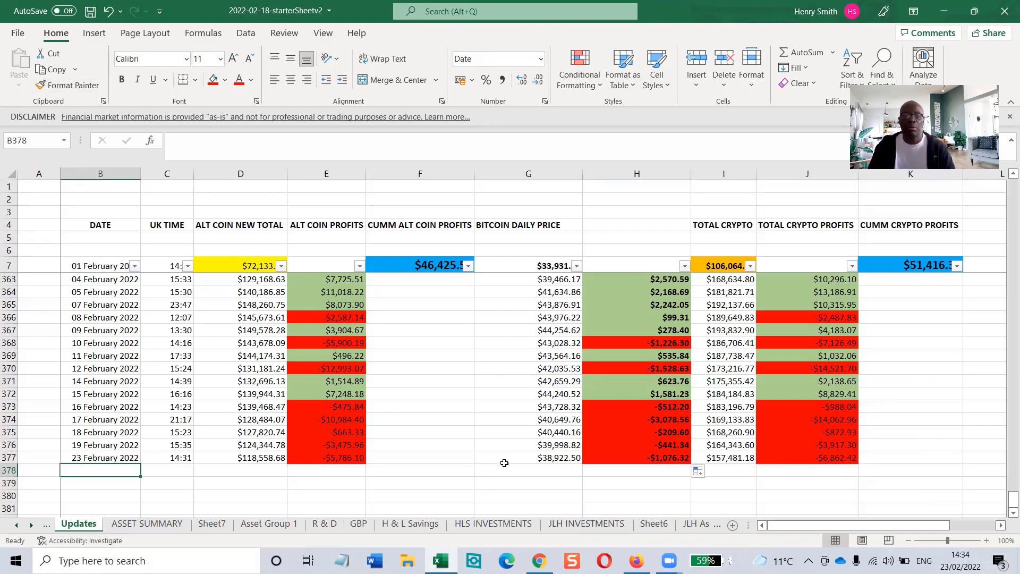
{"action": "left_click", "coordinate": [90, 11]}
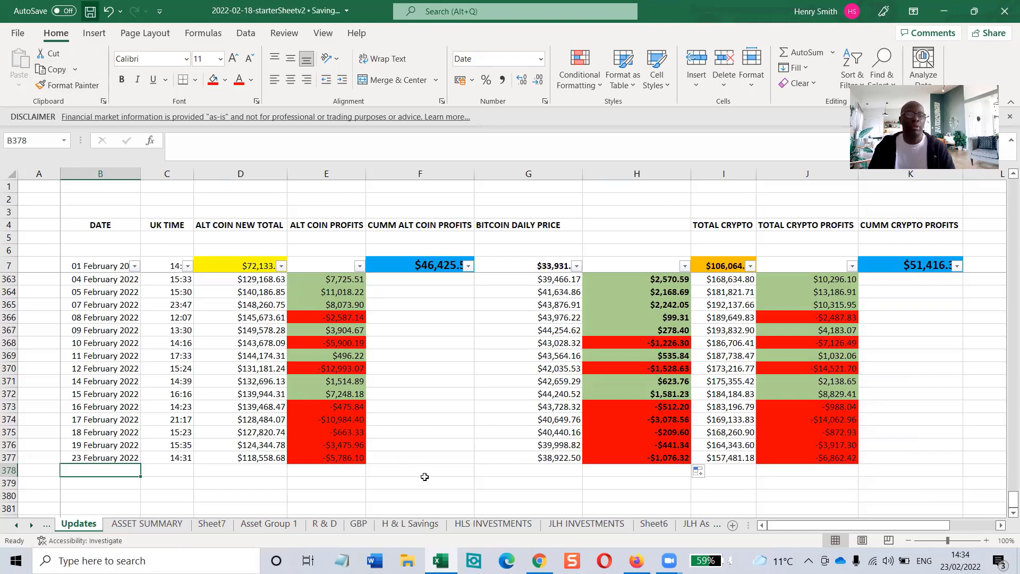
- Switch to TradingView in Firefox, enlarge the weekly total crypto market cap chart and measure the decline from the November 2021 peak to the latest candles
{"action": "key", "text": "alt+Tab"}
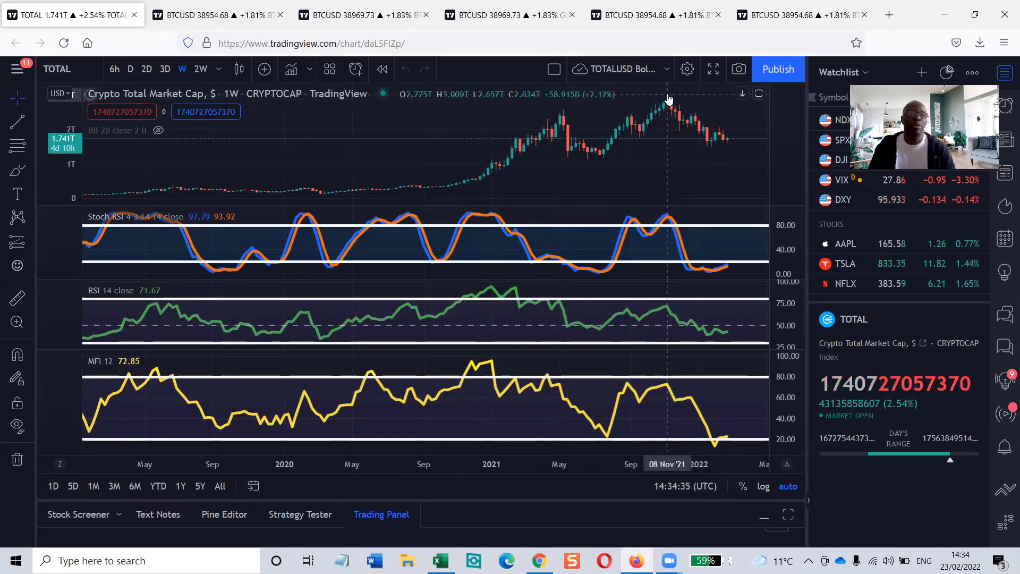
{"action": "double_click", "coordinate": [668, 174]}
{"action": "left_click_drag", "start_coordinate": [566, 174], "coordinate": [423, 168]}
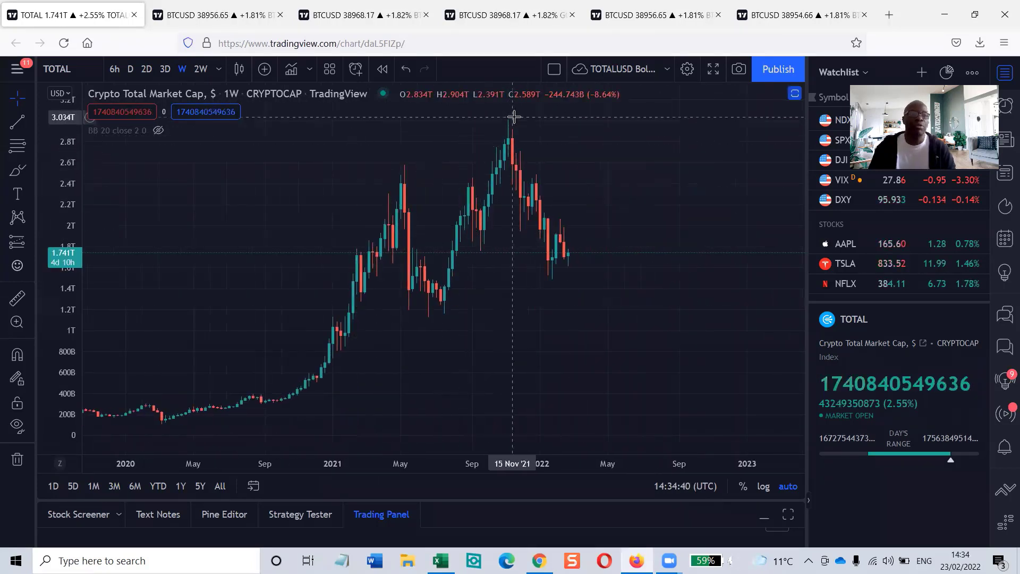
{"action": "left_click", "coordinate": [15, 304]}
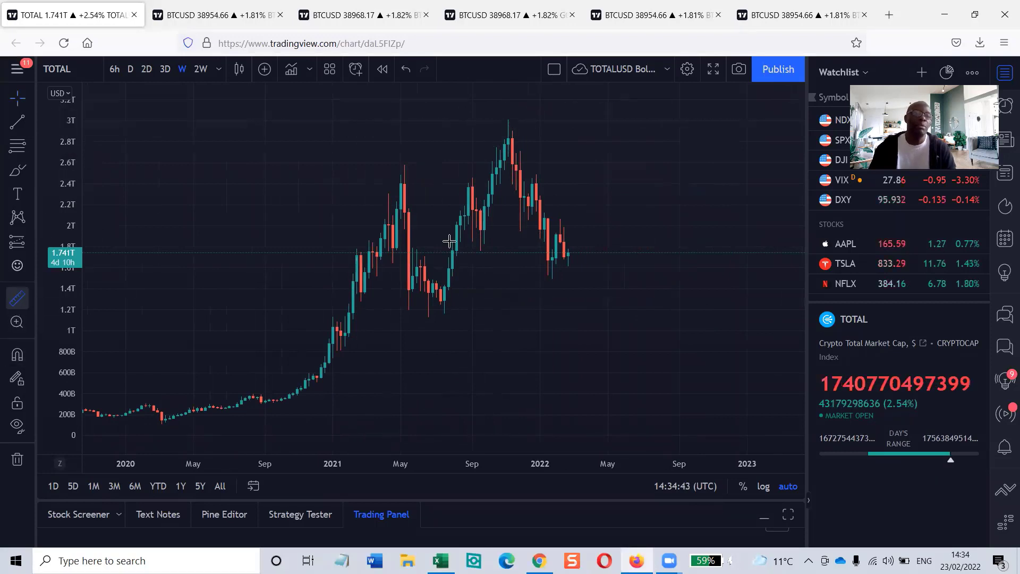
{"action": "left_click", "coordinate": [511, 122]}
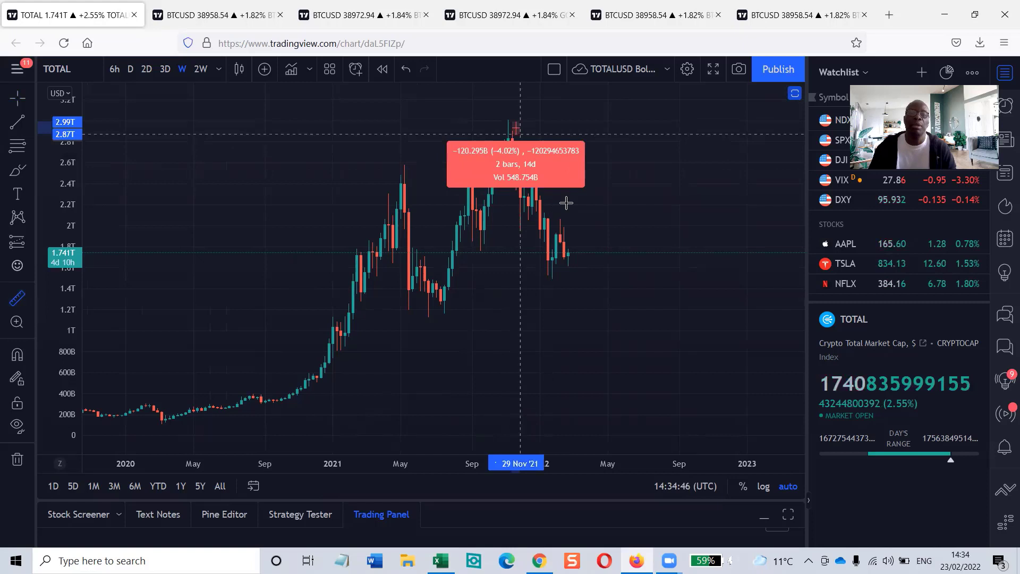
{"action": "left_click", "coordinate": [574, 266]}
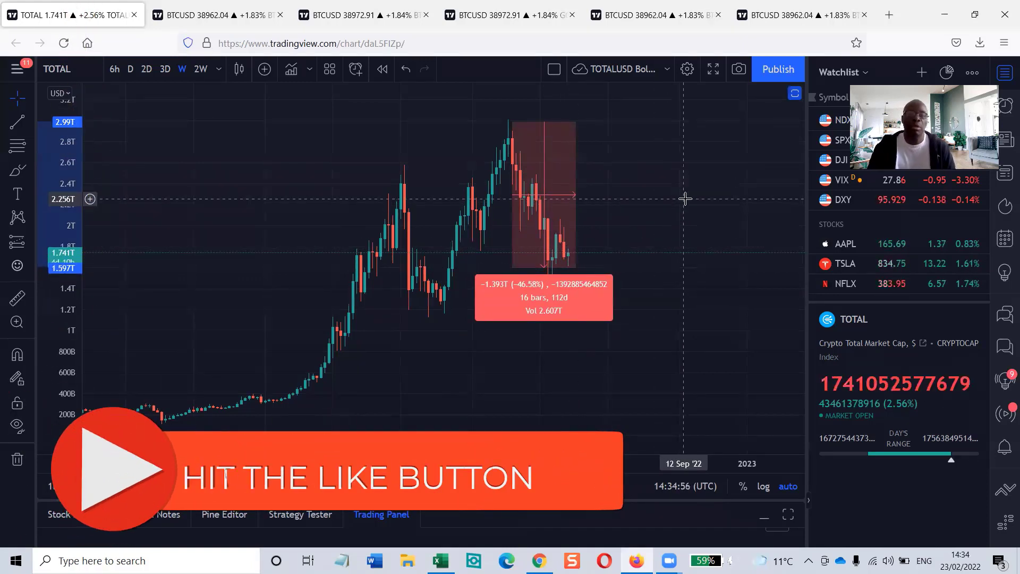
{"action": "left_click", "coordinate": [686, 200]}
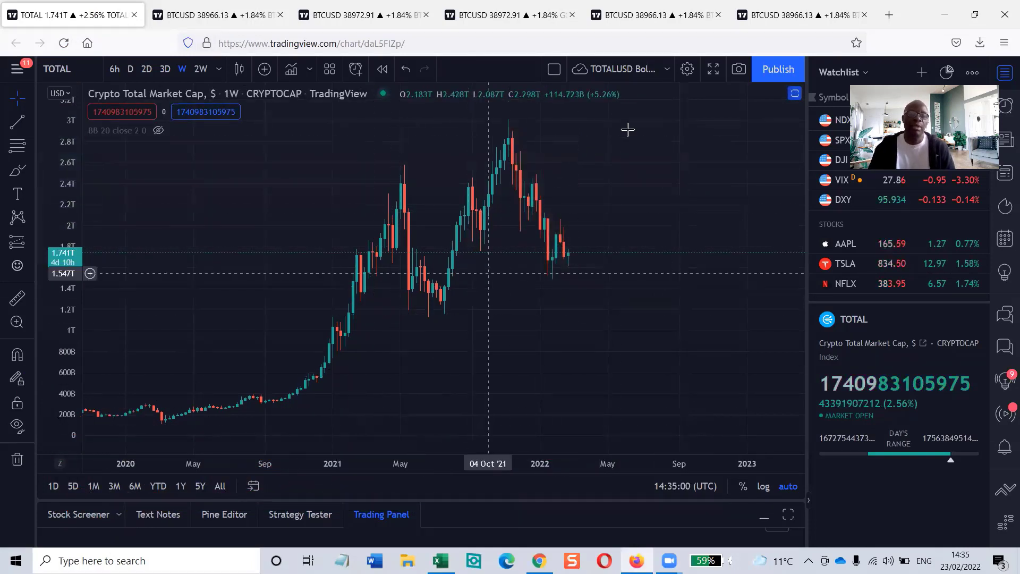
- Enlarge the price pane of the daily BTCUSD chart and measure Bitcoin's decline from the November 2021 high to the February 2022 candles
{"action": "left_click", "coordinate": [218, 15]}
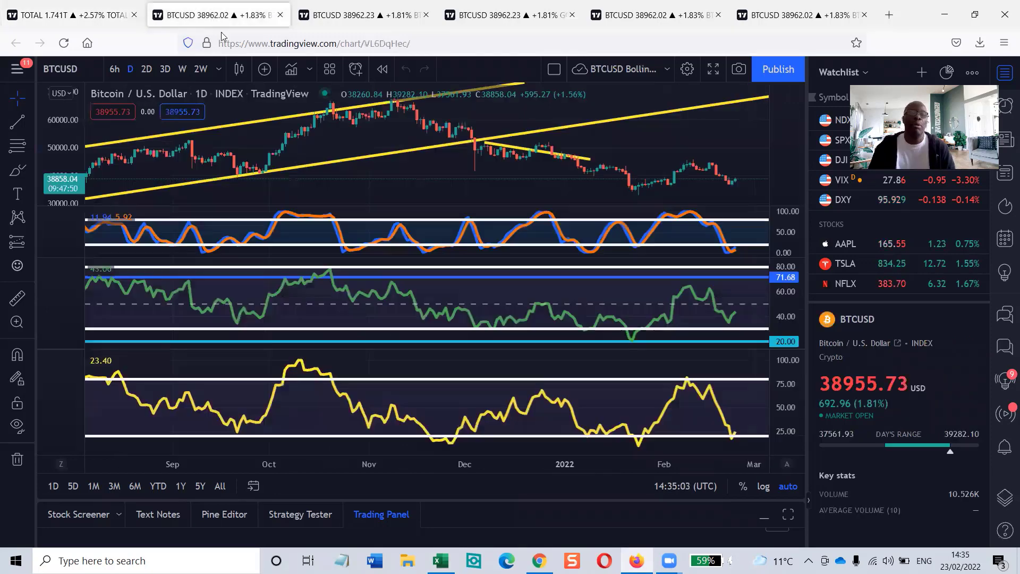
{"action": "double_click", "coordinate": [631, 151]}
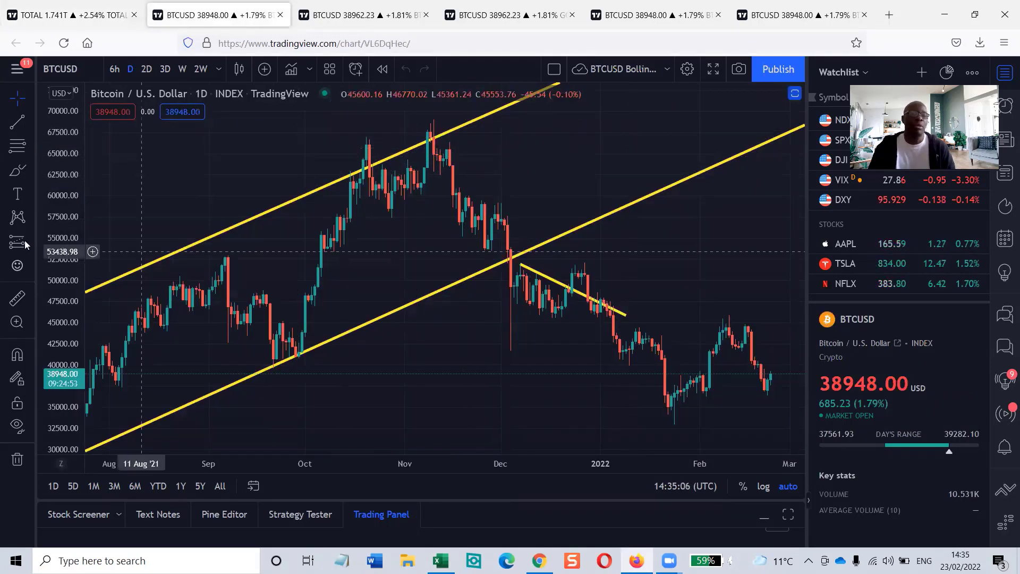
{"action": "left_click", "coordinate": [16, 299]}
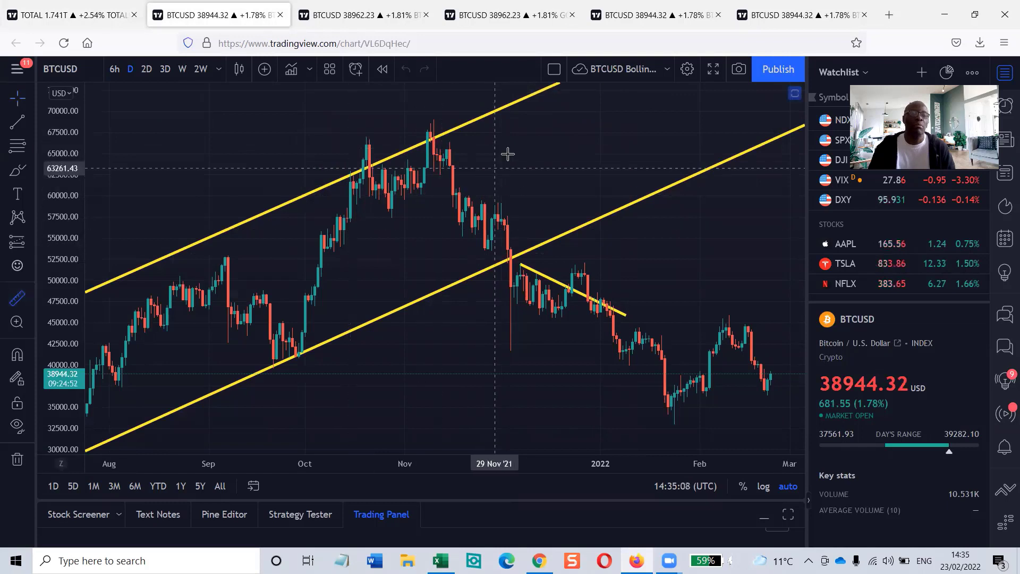
{"action": "left_click", "coordinate": [445, 131]}
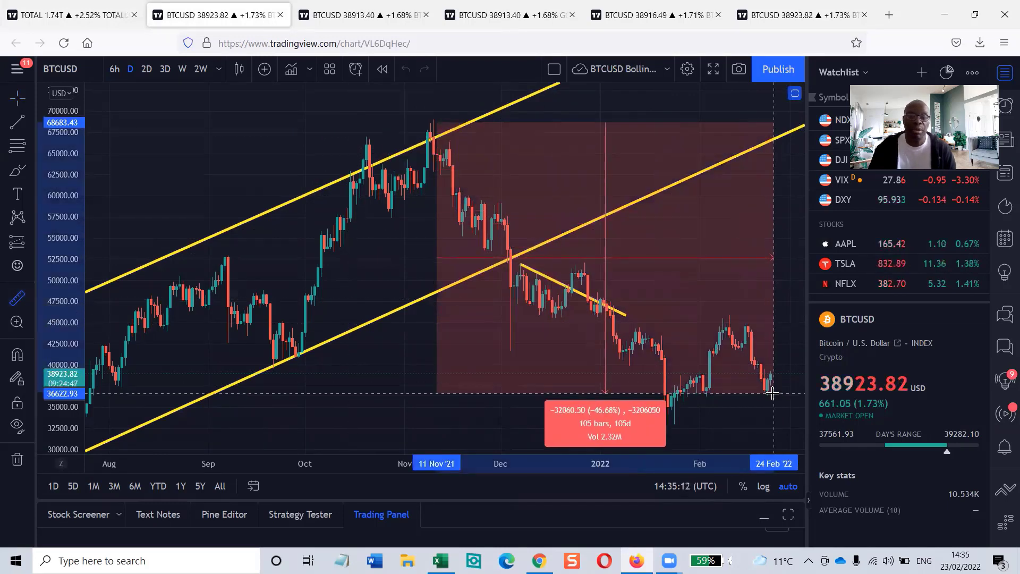
{"action": "left_click", "coordinate": [720, 259]}
{"action": "left_click", "coordinate": [719, 263]}
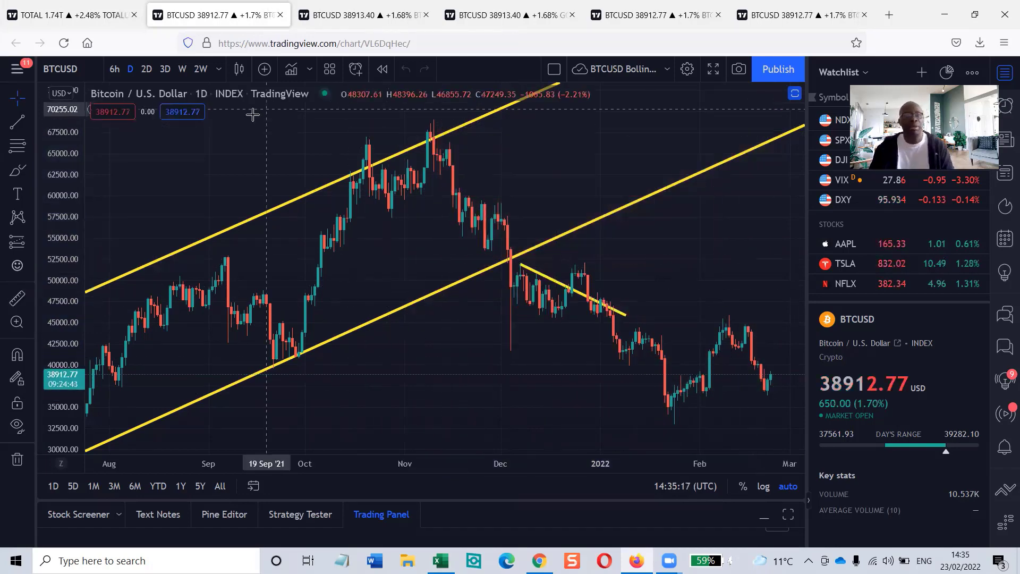
- Examine the 5-day BTCUSD chart with its channel and horizontal levels, and the 3-day golden cross chart
{"action": "left_click", "coordinate": [354, 19]}
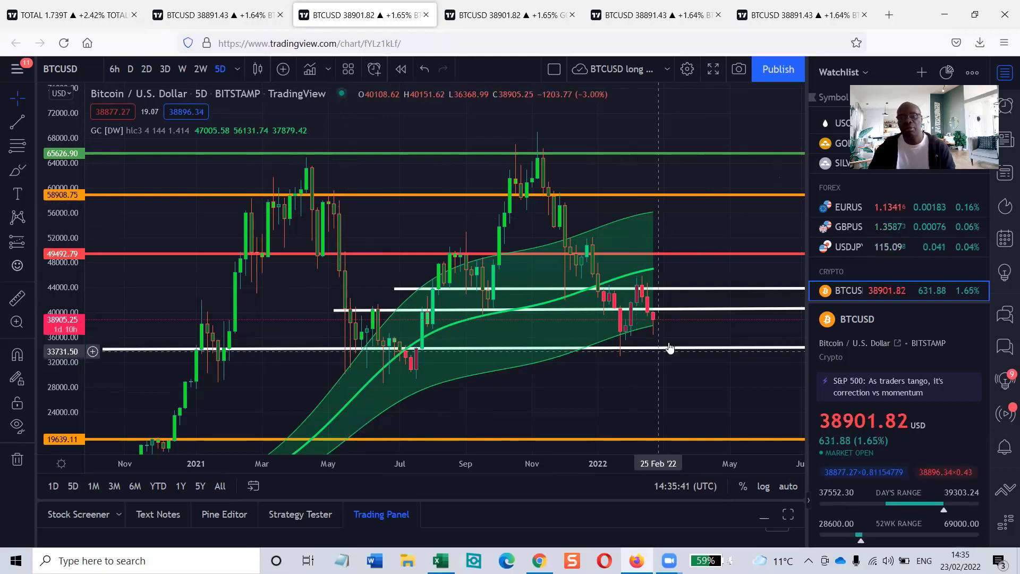
{"action": "left_click", "coordinate": [482, 21]}
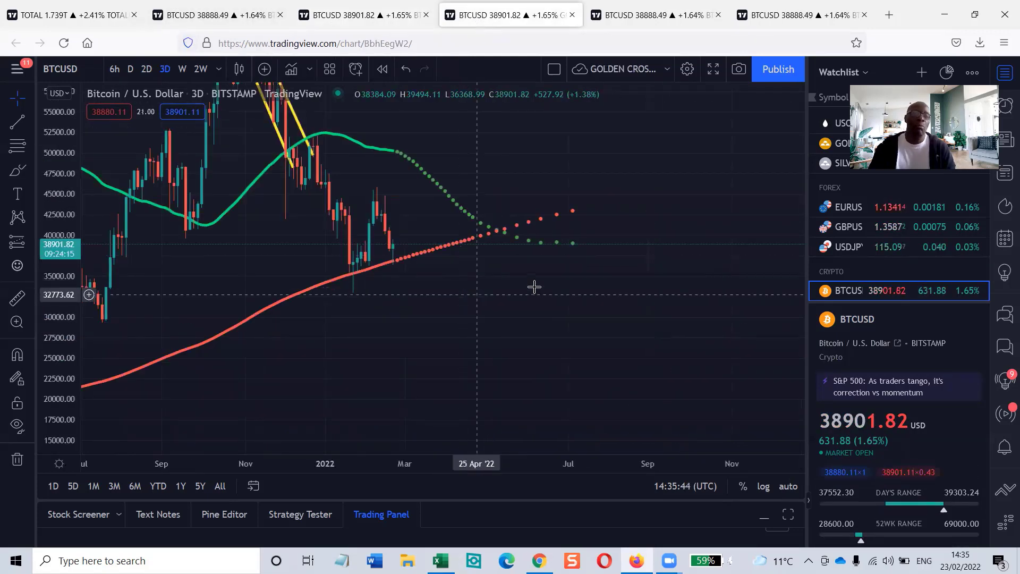